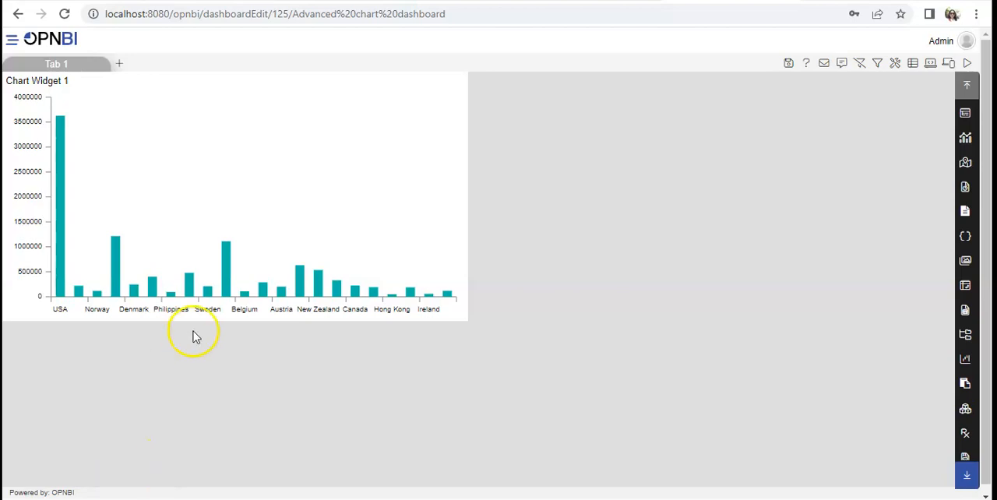
Step: Open Chart Widget 1 for editing and show the formatting options of its value axis
mouse_move(306, 180)
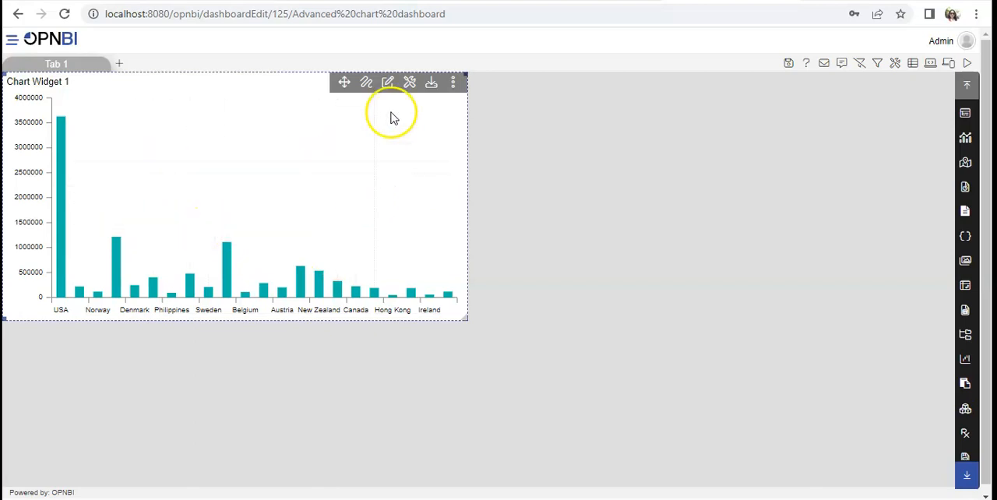
left_click(387, 86)
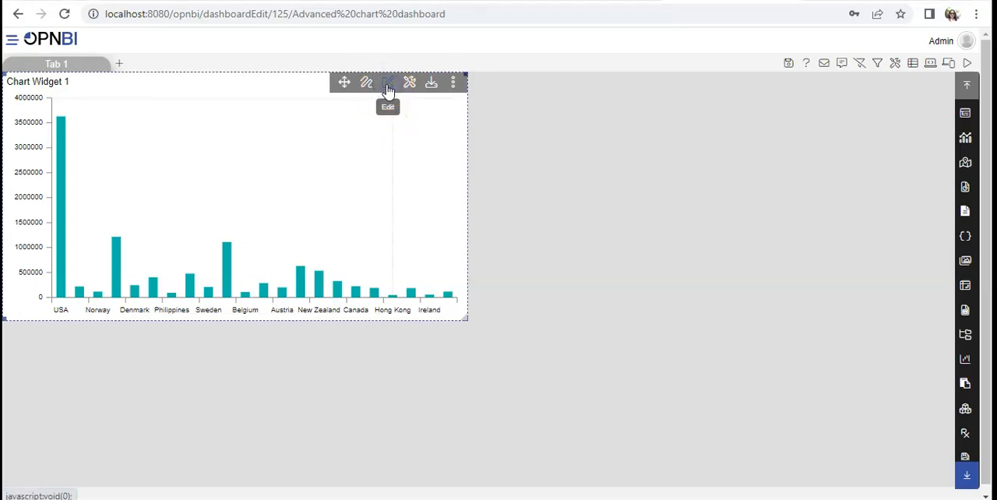
left_click(387, 87)
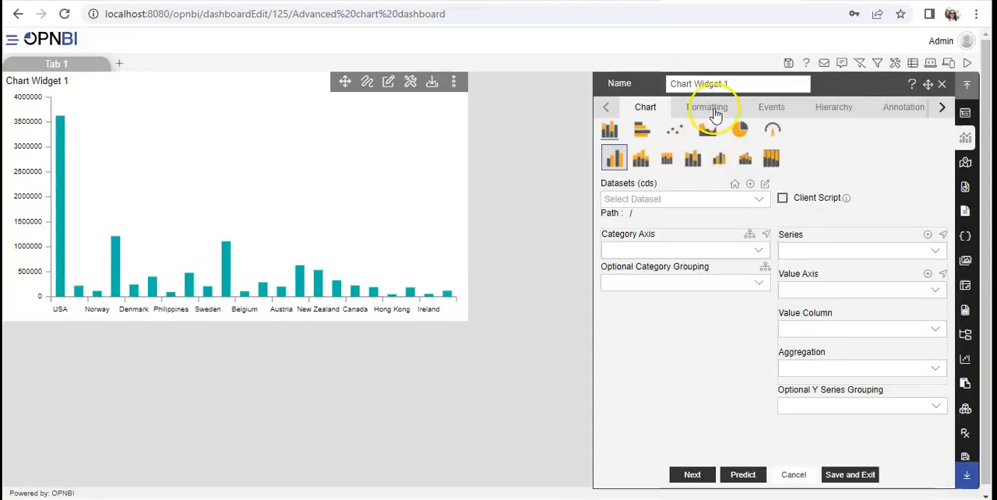
left_click(715, 112)
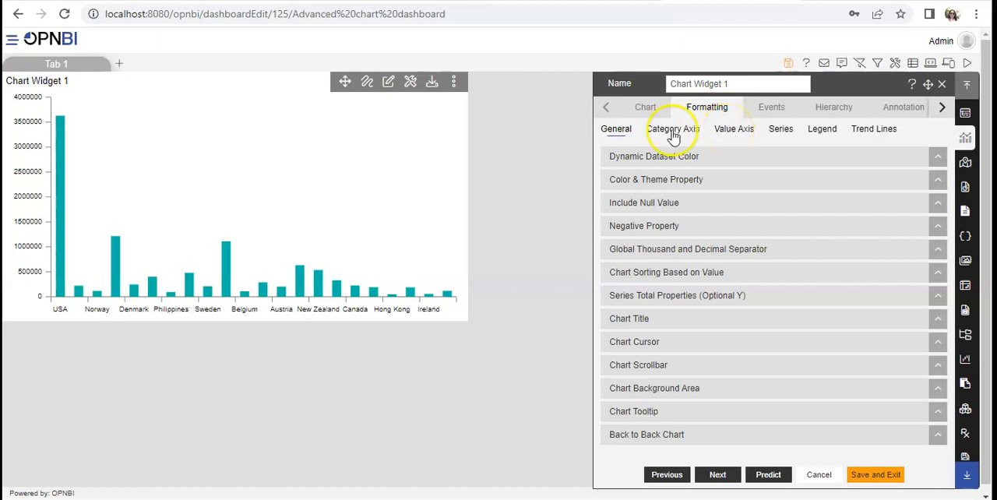
left_click(728, 137)
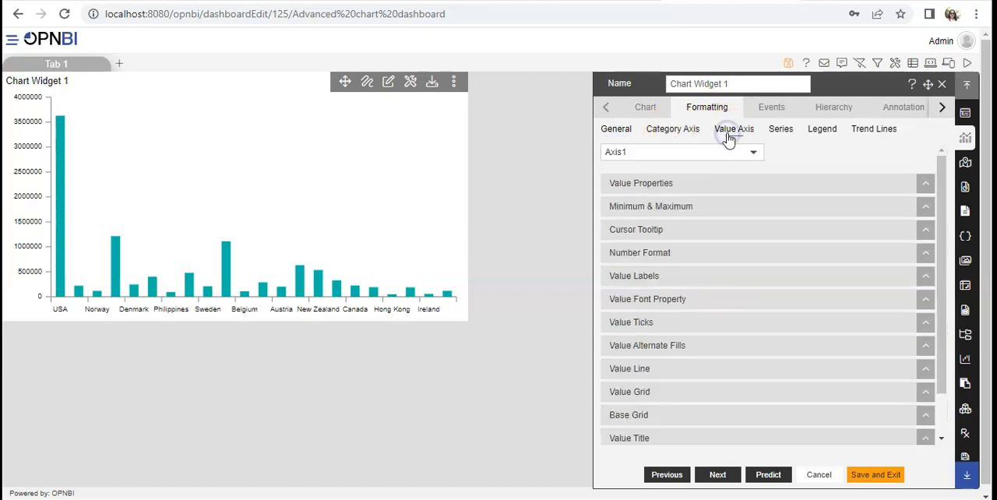
Step: Check the category type options in the value properties, keep Value Axis, and try the logarithmic scale before turning it off
left_click(679, 186)
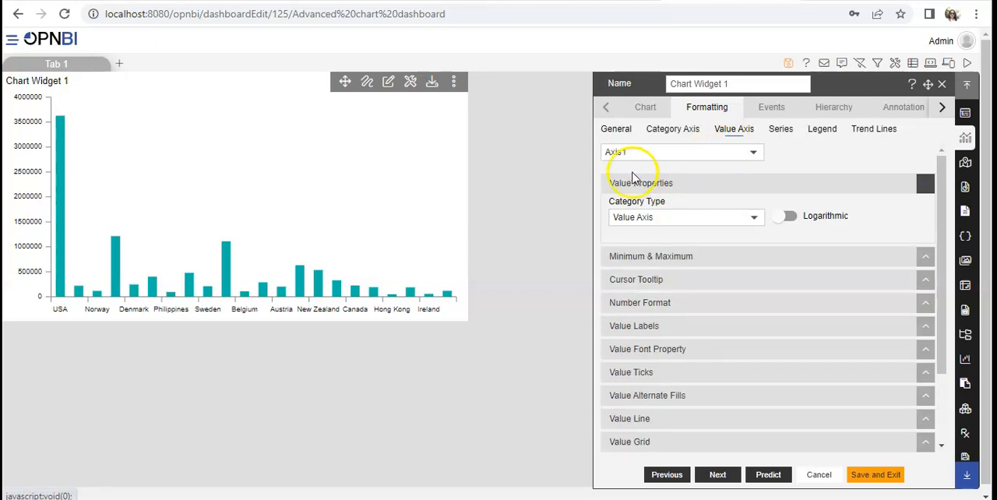
left_click(643, 223)
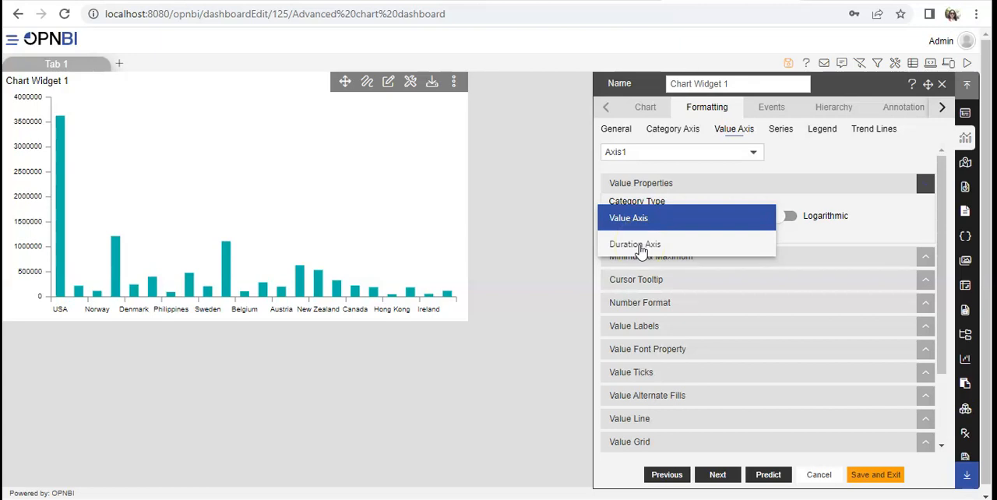
left_click(641, 220)
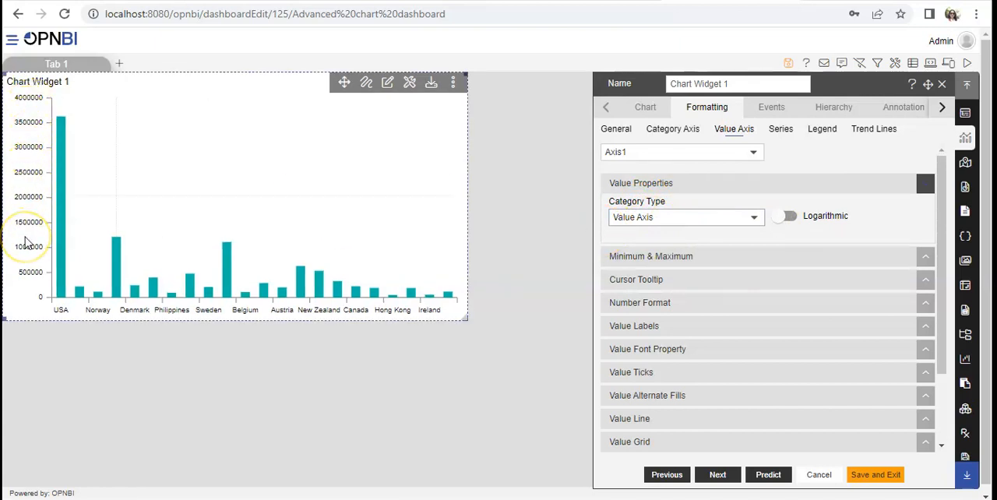
left_click(783, 219)
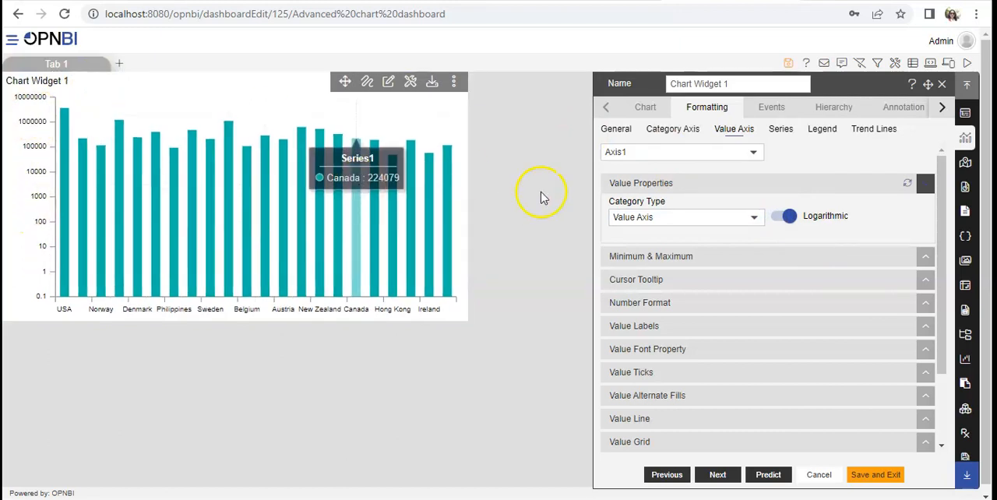
left_click(788, 218)
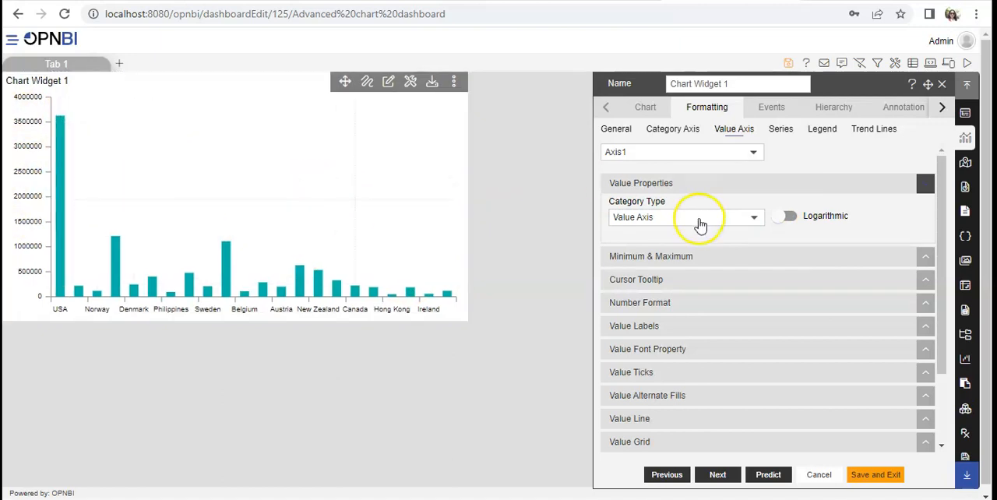
Step: Set the value axis minimum to 10 and its maximum to 1000000
left_click(687, 259)
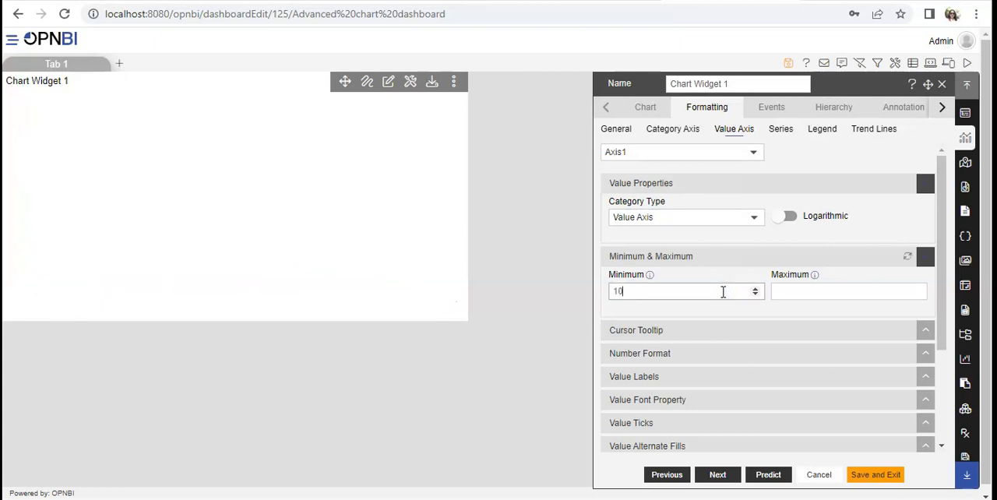
left_click(815, 298)
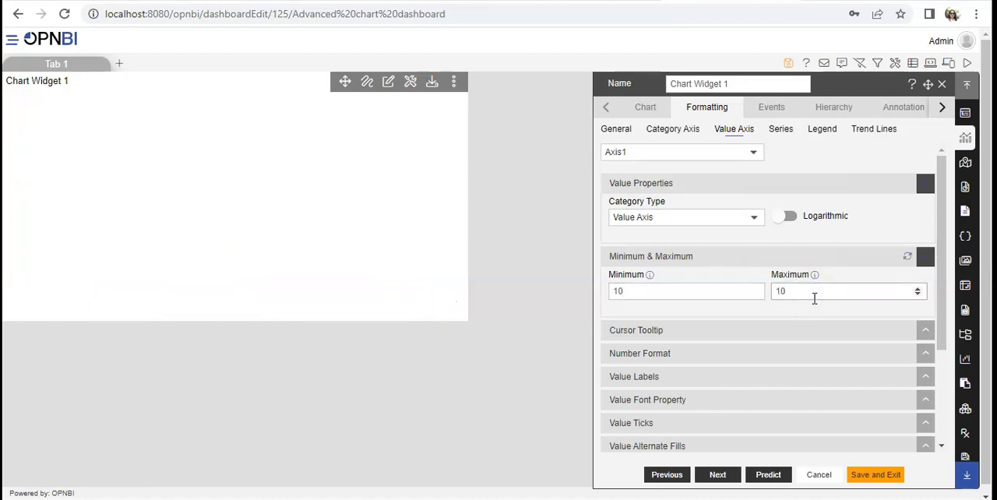
type("1000000")
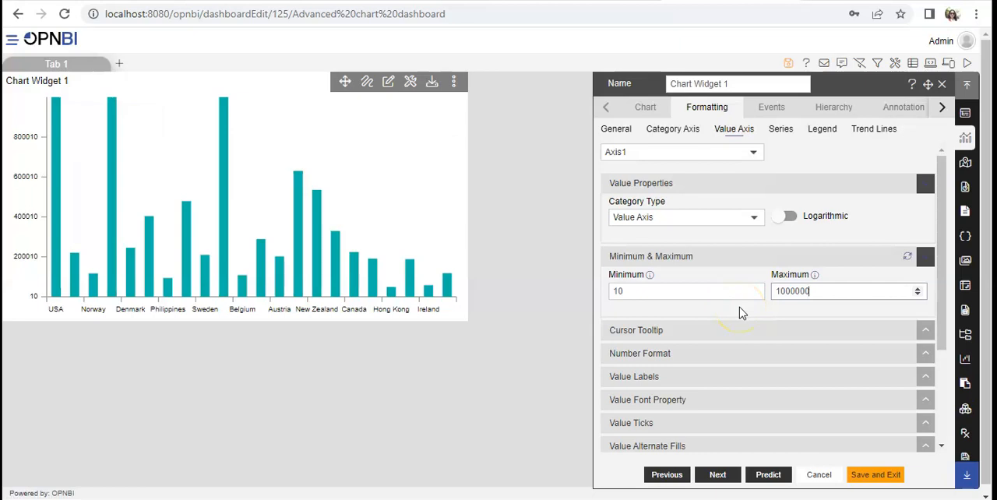
Step: Enable the cursor tooltip for the value axis and check it on the chart
left_click(695, 338)
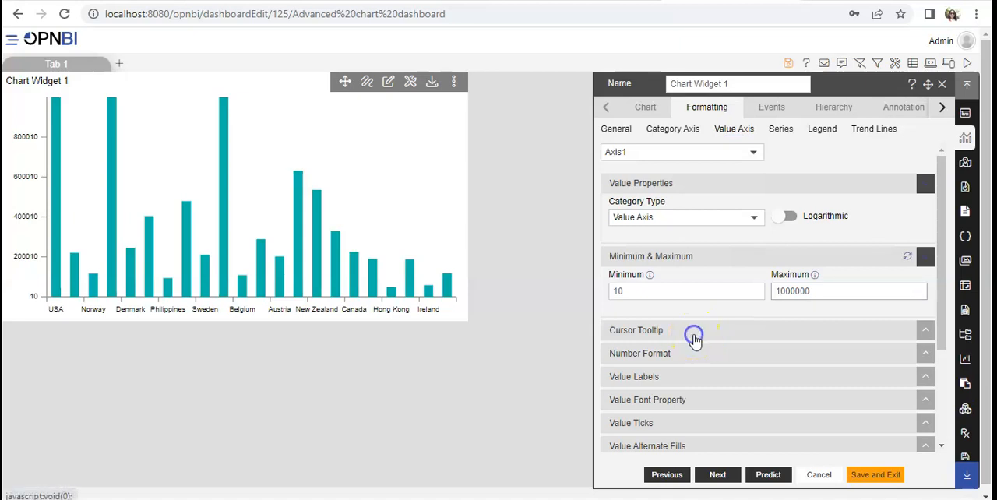
left_click(942, 445)
left_click(945, 445)
left_click(621, 276)
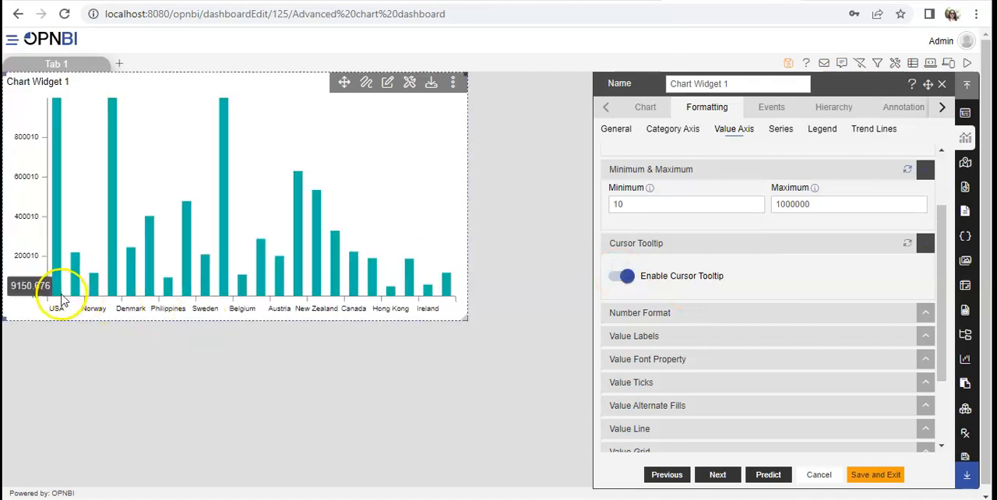
mouse_move(53, 299)
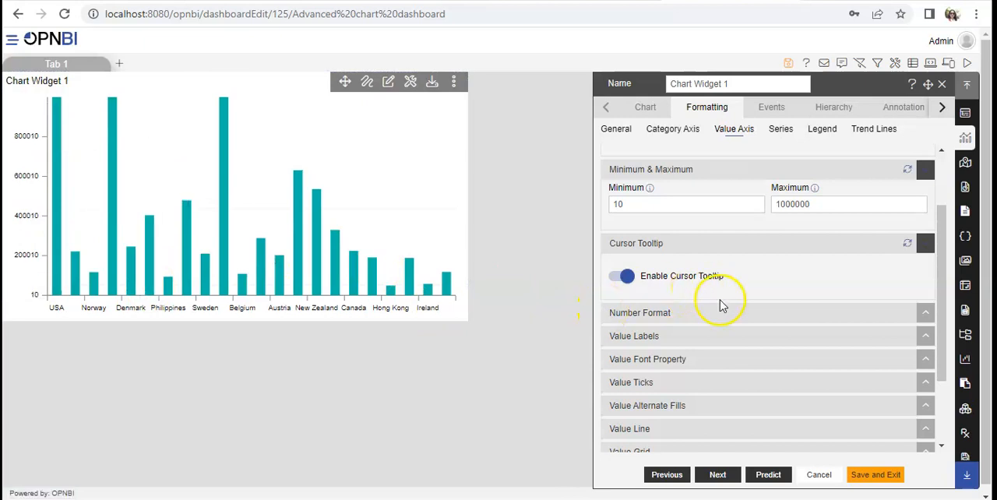
Step: Enable number formatting for the value axis with abbreviations and the prefix taken from the abbreviation
left_click(681, 313)
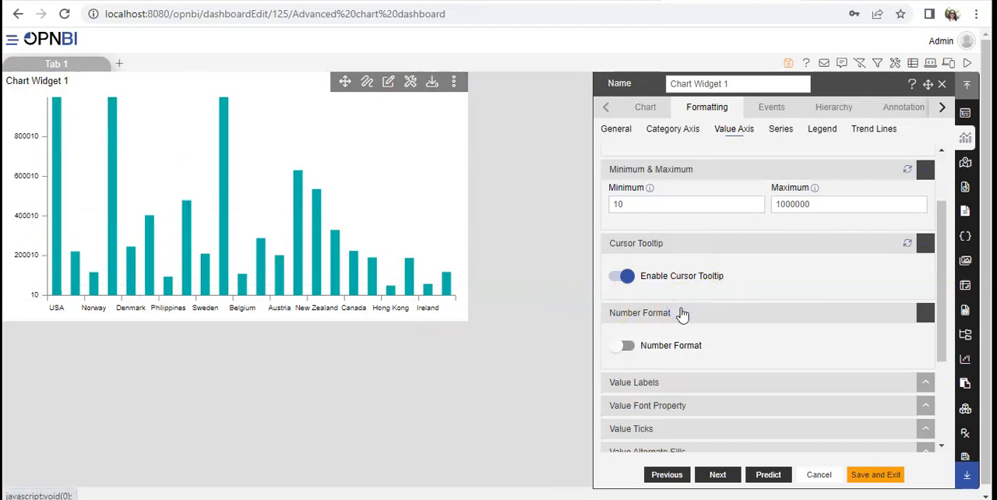
left_click(620, 345)
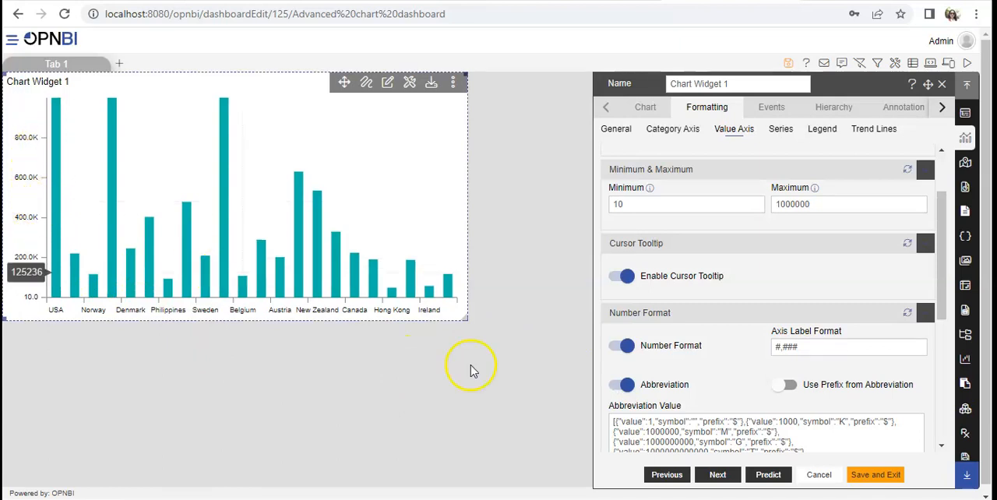
left_click(785, 385)
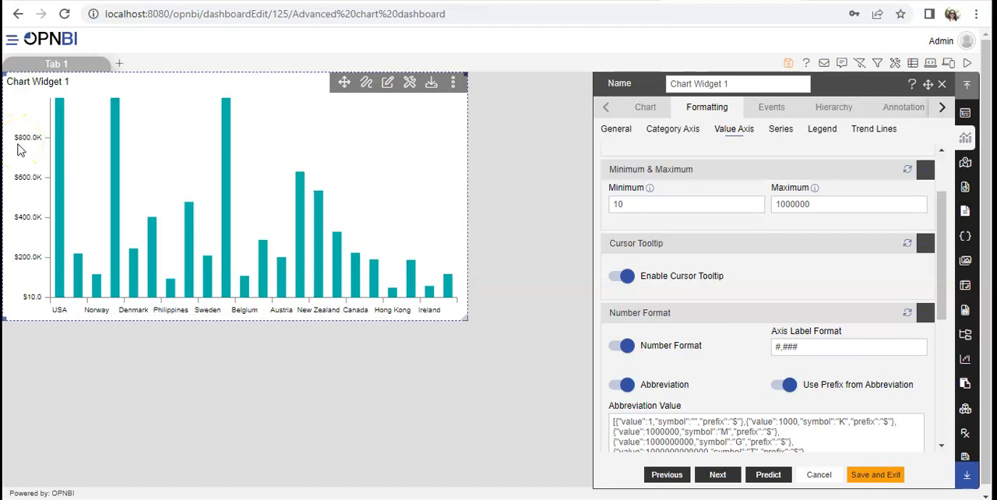
Step: Try disabling the value axis labels, check the chart, and enable the labels again
left_click(941, 449)
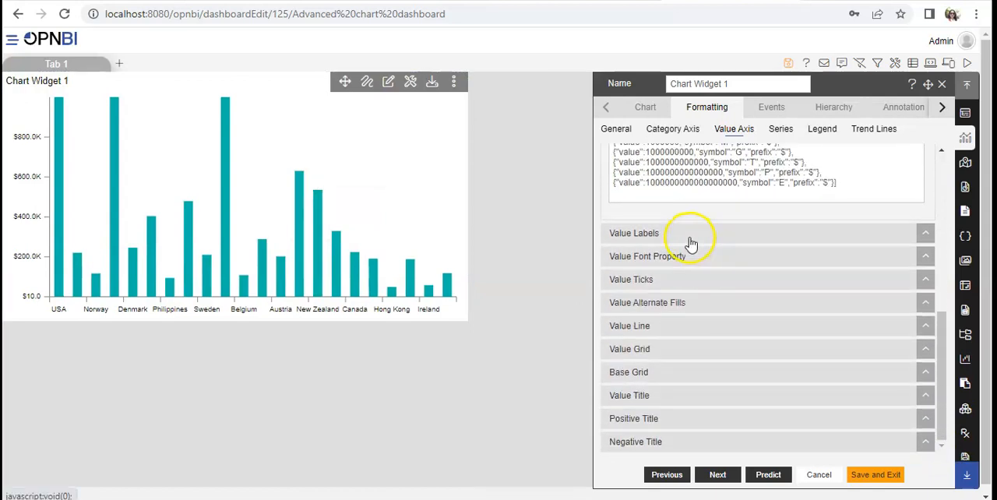
left_click(689, 239)
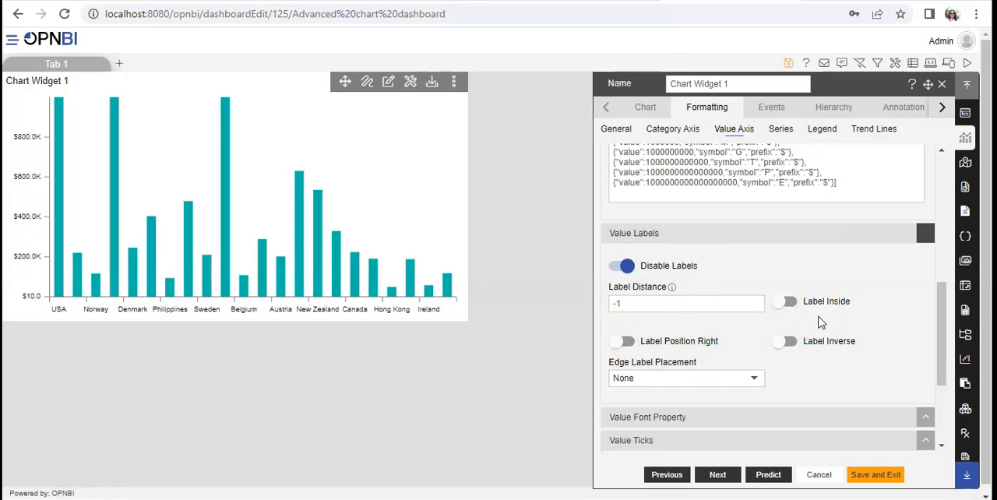
left_click(627, 268)
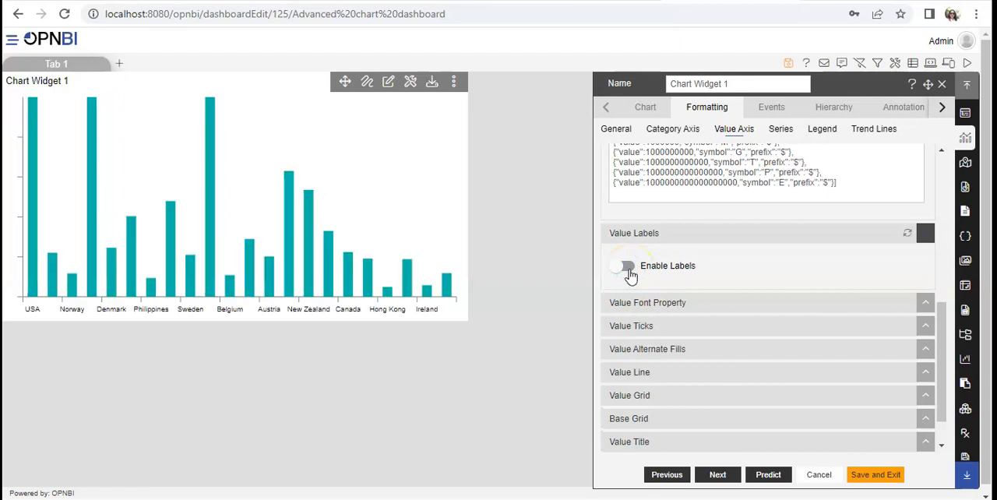
mouse_move(12, 129)
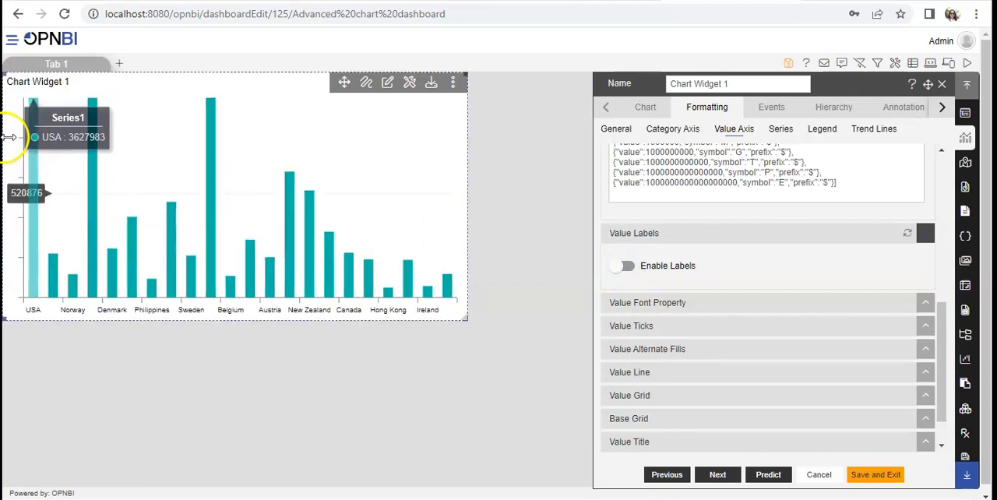
left_click(621, 268)
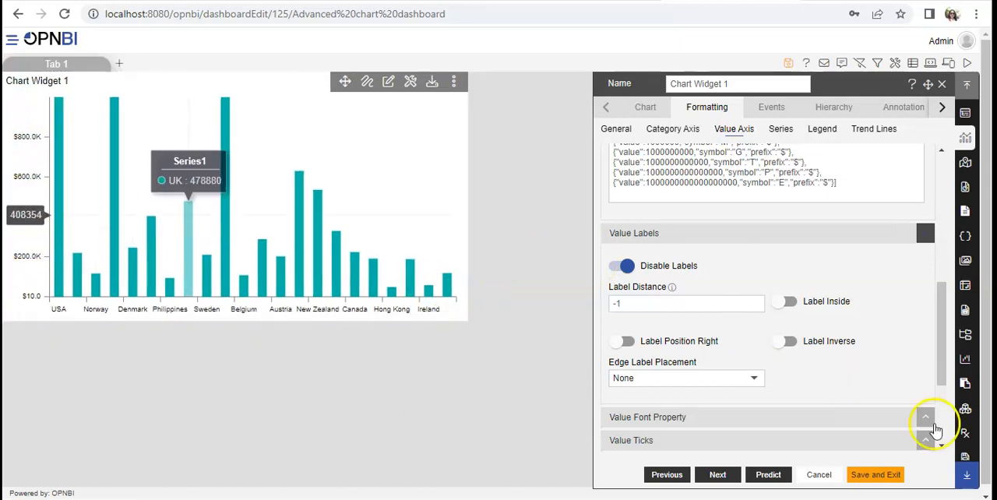
Step: Set the font color of the value axis labels to bright red
scroll(936, 436, "down", 2)
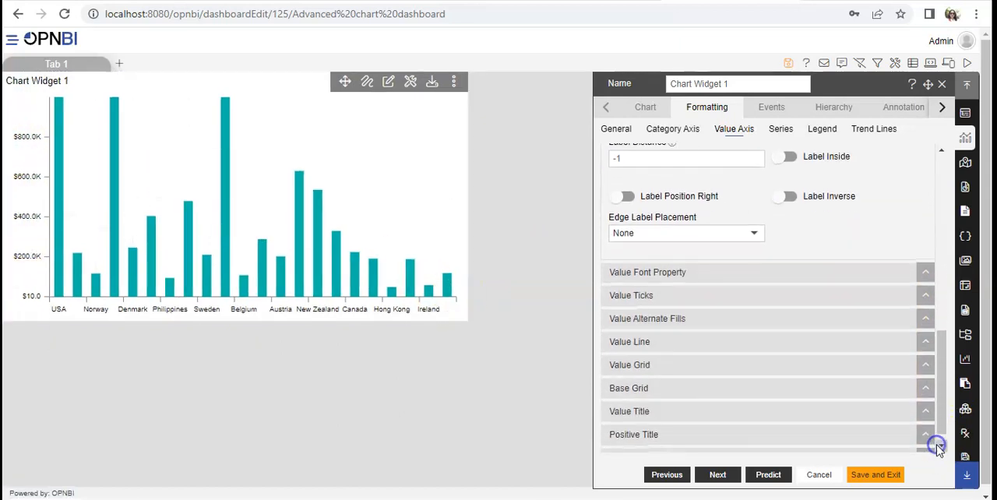
left_click(704, 277)
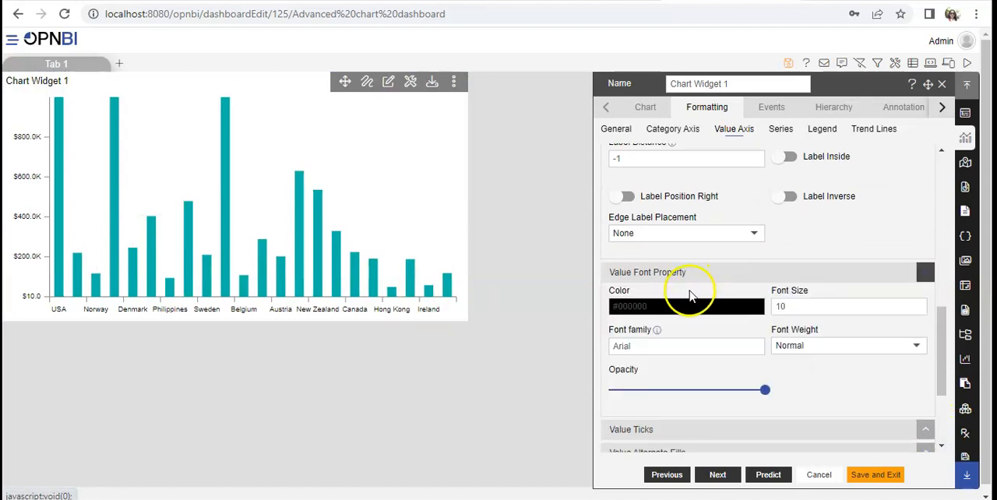
left_click(652, 305)
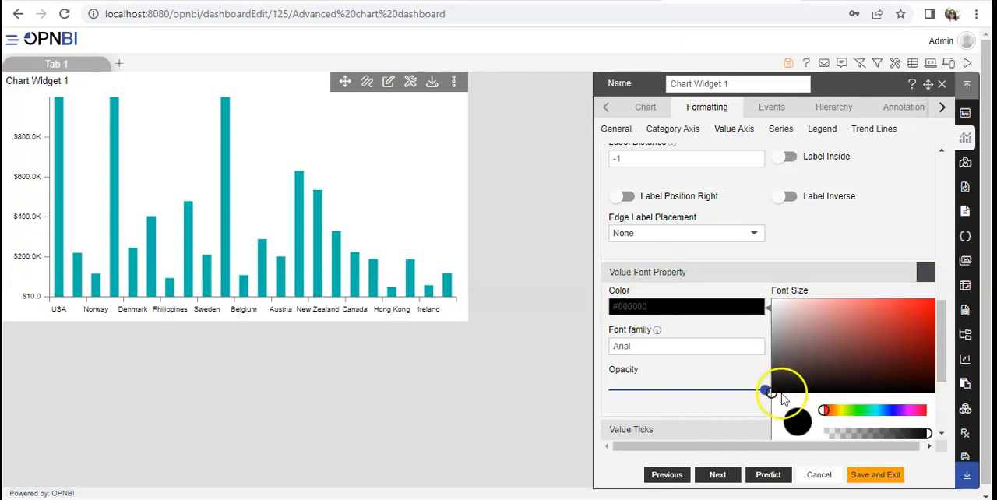
left_click_drag(802, 382, 917, 308)
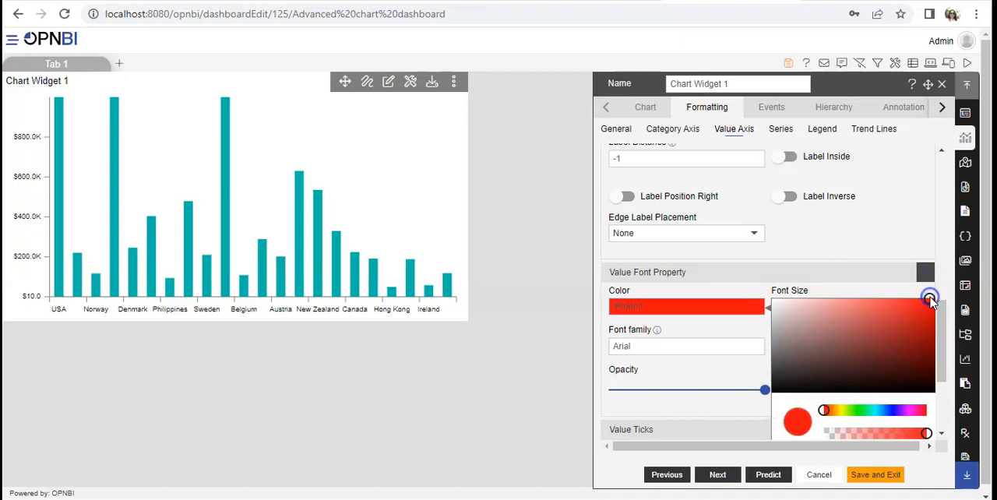
left_click(930, 298)
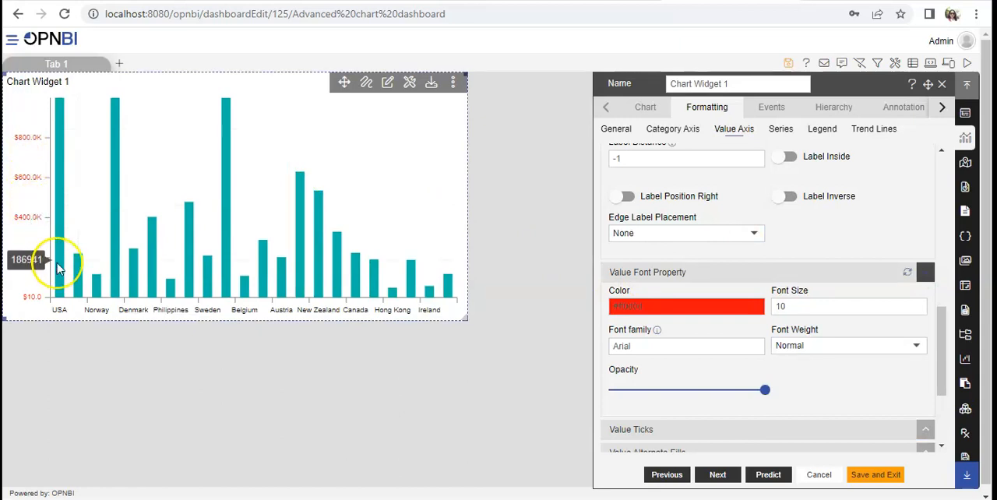
Step: Set the value axis label font to Tahoma, size 11, trying the Bold and Bolder weights before choosing Lighter
left_click(919, 304)
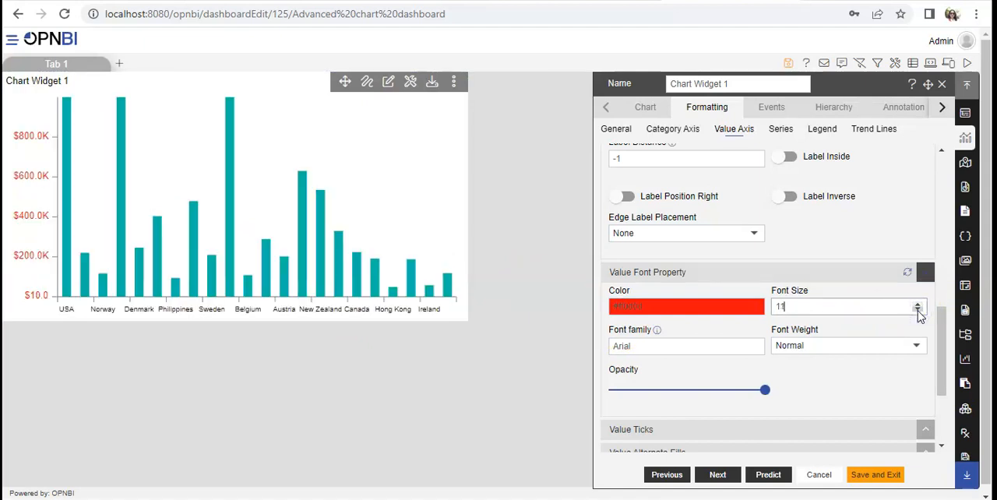
double_click(709, 348)
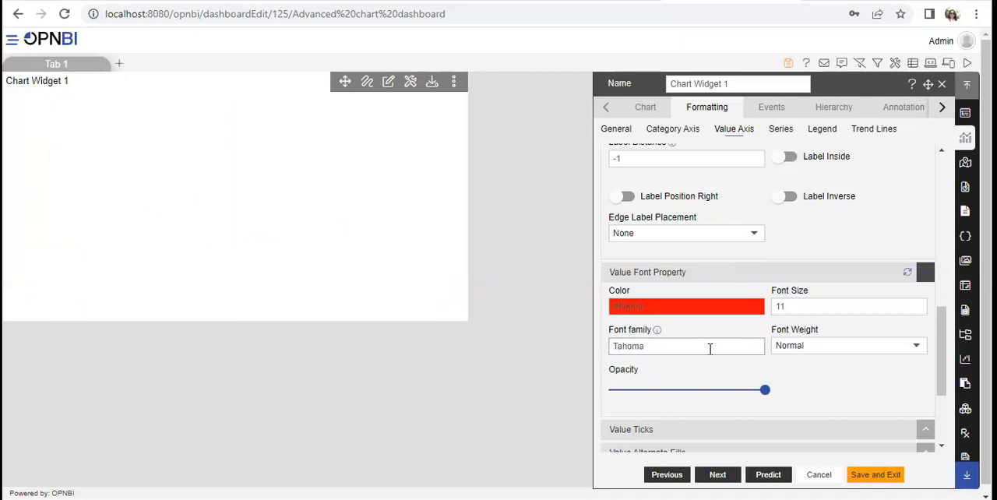
left_click(802, 349)
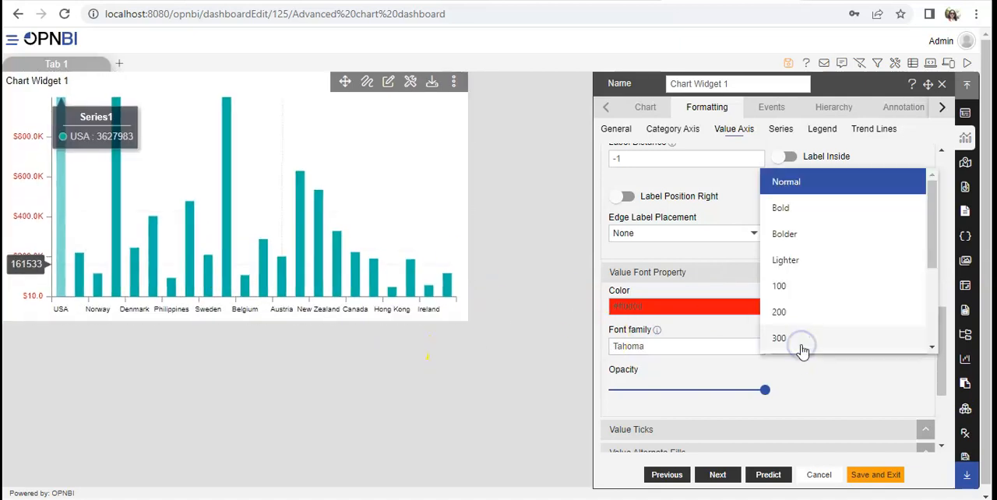
left_click(778, 219)
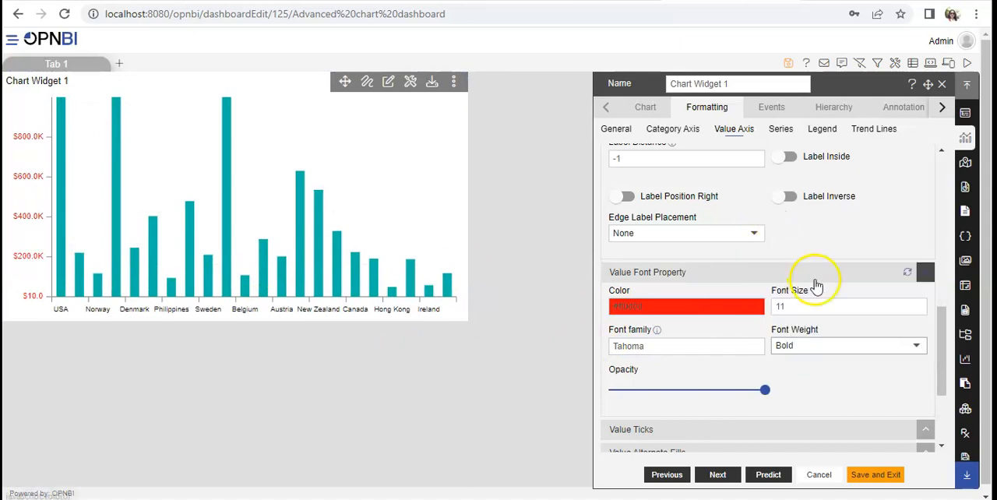
left_click(823, 350)
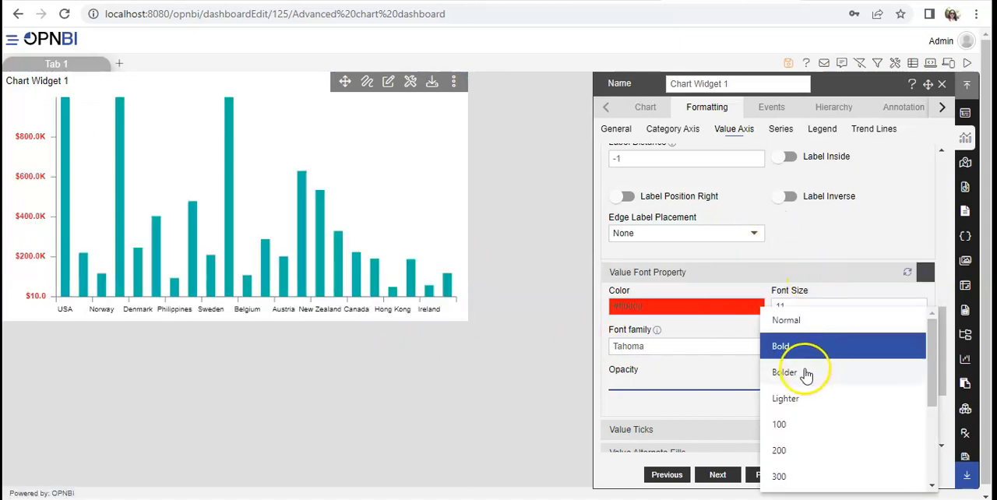
left_click(806, 371)
left_click(814, 351)
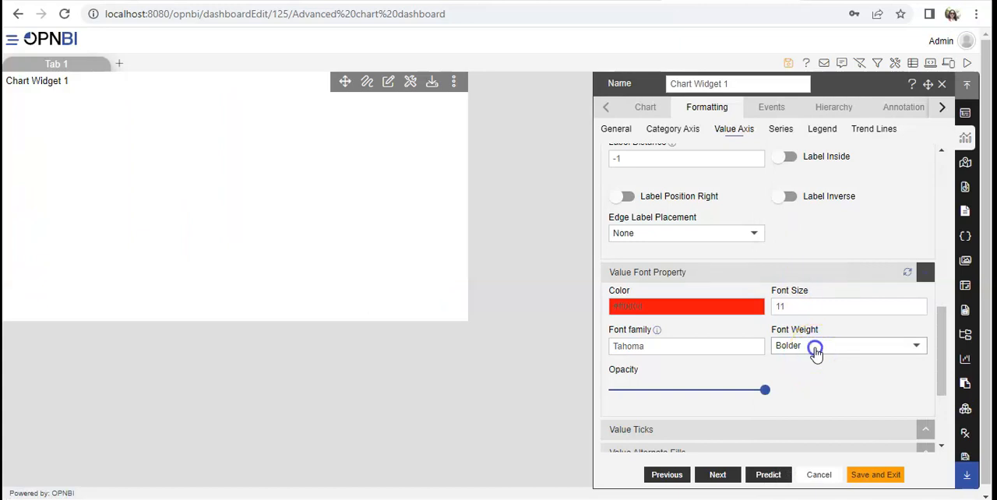
left_click(800, 372)
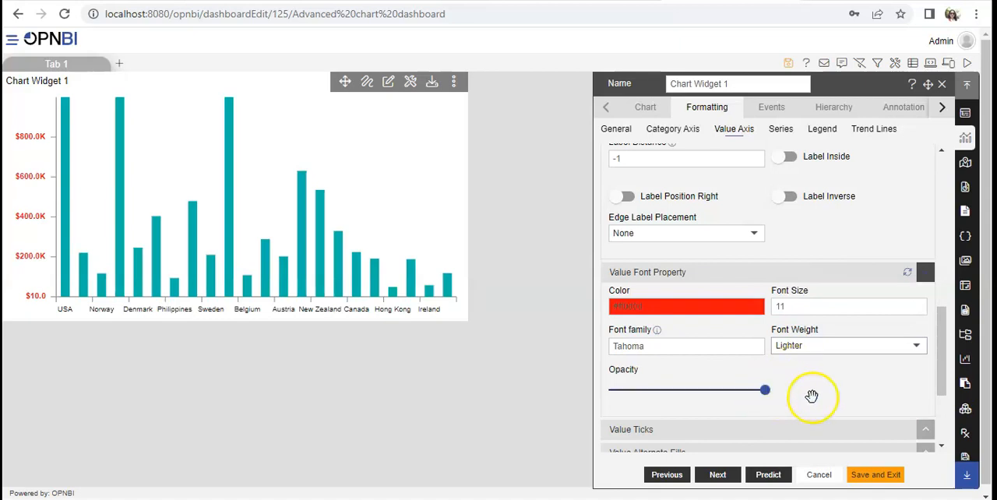
Step: Try a font opacity of 0.4 for the value axis labels, check the chart, and set it to 0.9
left_click_drag(763, 391, 677, 391)
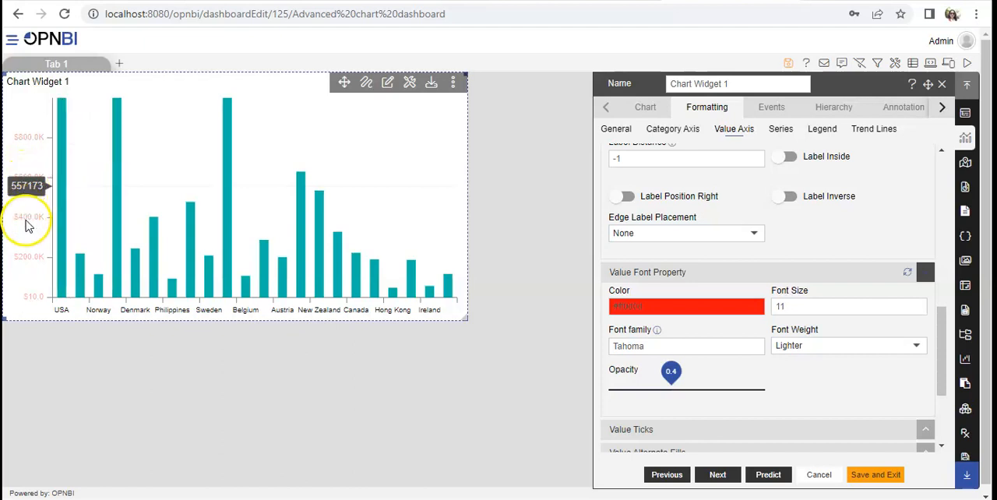
left_click_drag(691, 391, 750, 388)
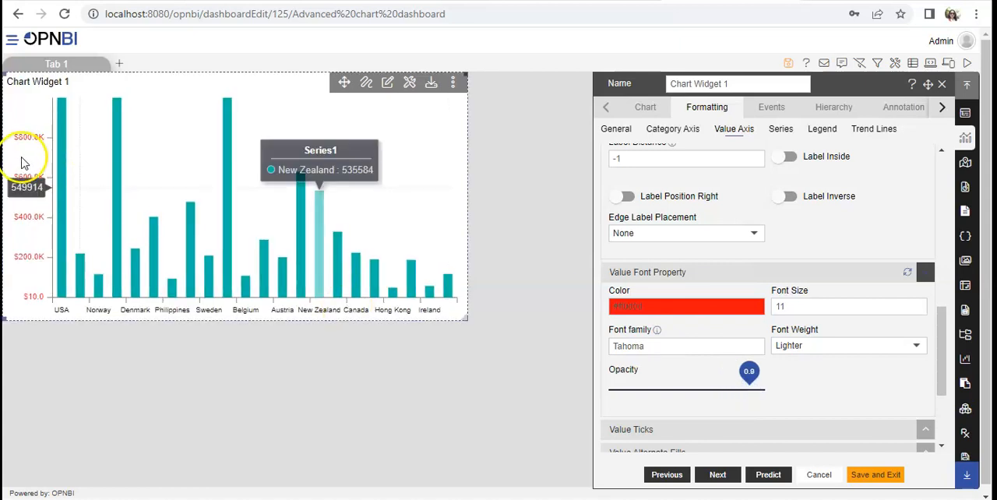
Step: Set the value ticks' length to 8 and their border width to 4
left_click(941, 448)
scroll(942, 449, "down", 3)
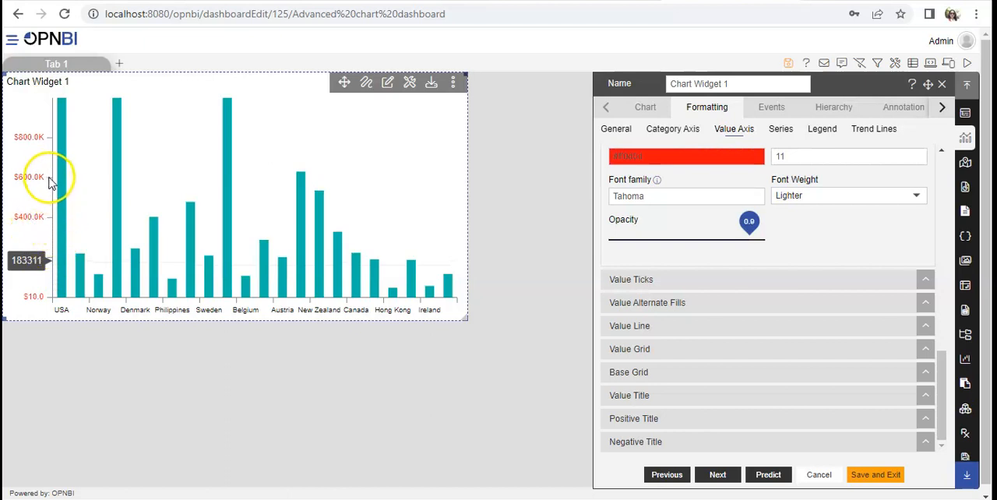
left_click(669, 287)
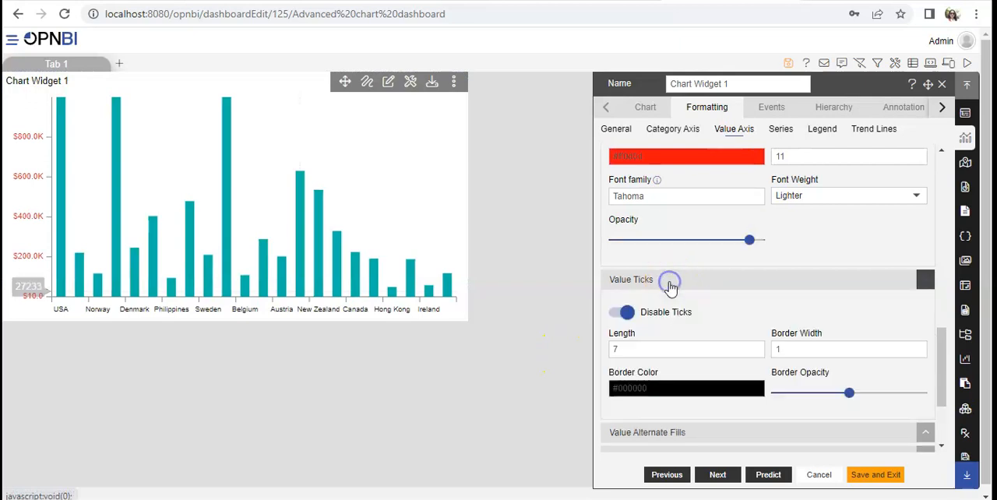
left_click(756, 348)
left_click(756, 347)
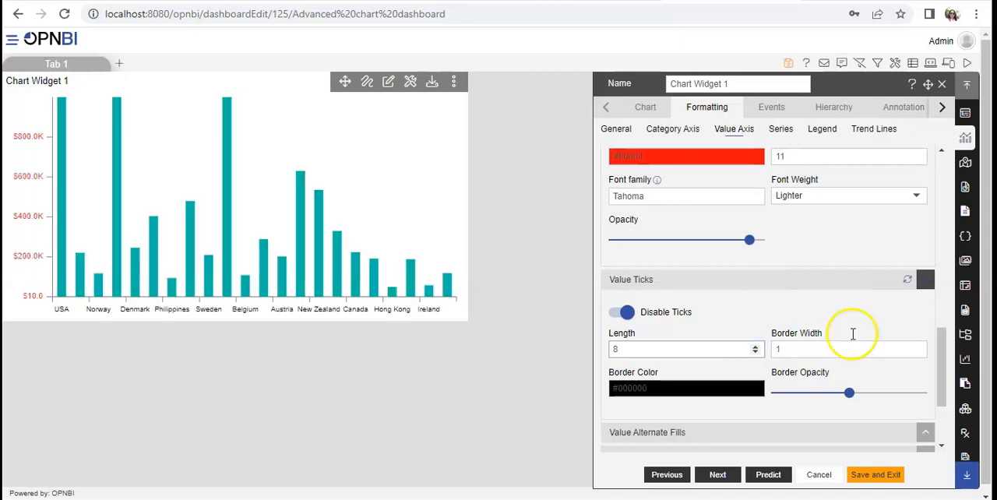
left_click(917, 347)
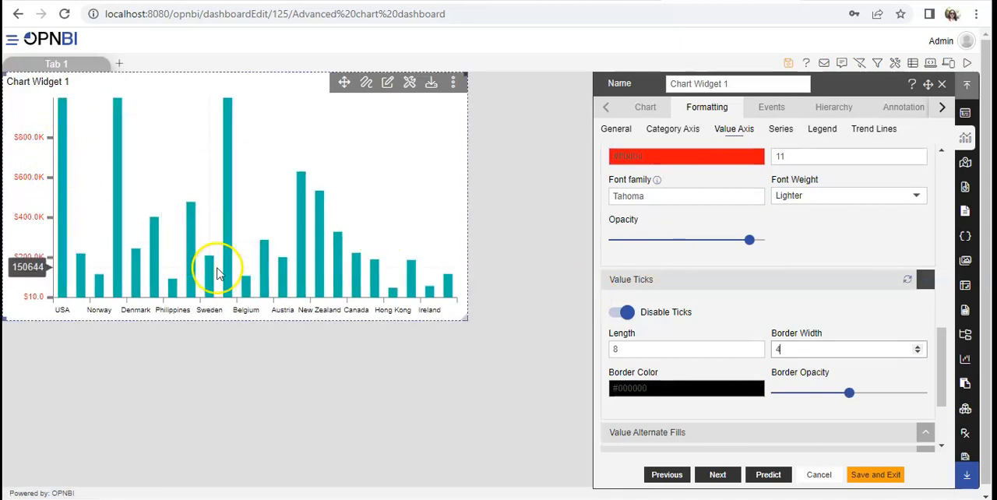
Step: Set the value ticks' border color to bright red and their border opacity to 0.9
left_click(661, 388)
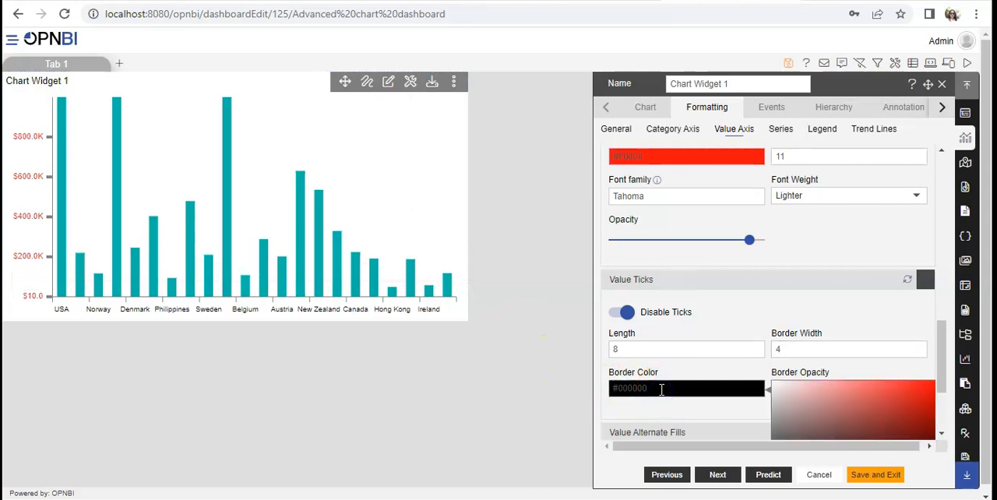
scroll(888, 366, "down", 3)
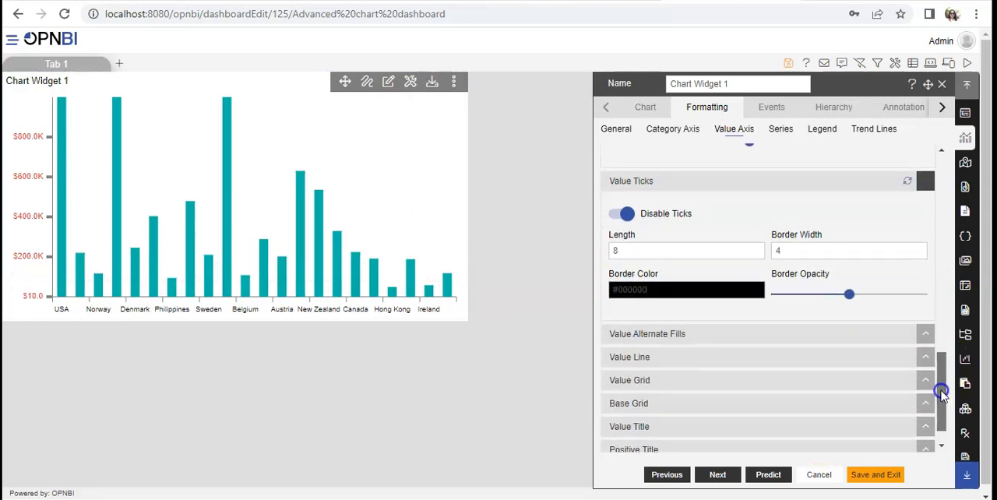
left_click(707, 272)
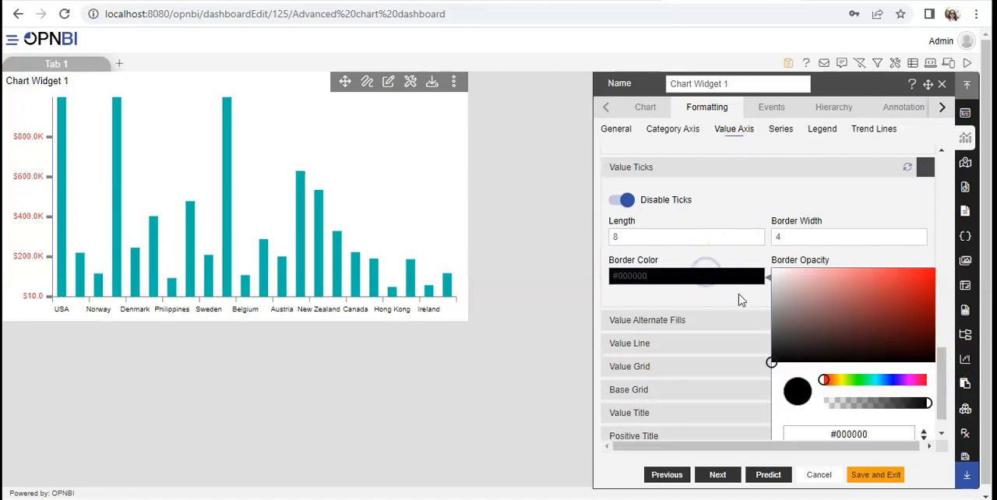
left_click_drag(773, 364, 936, 278)
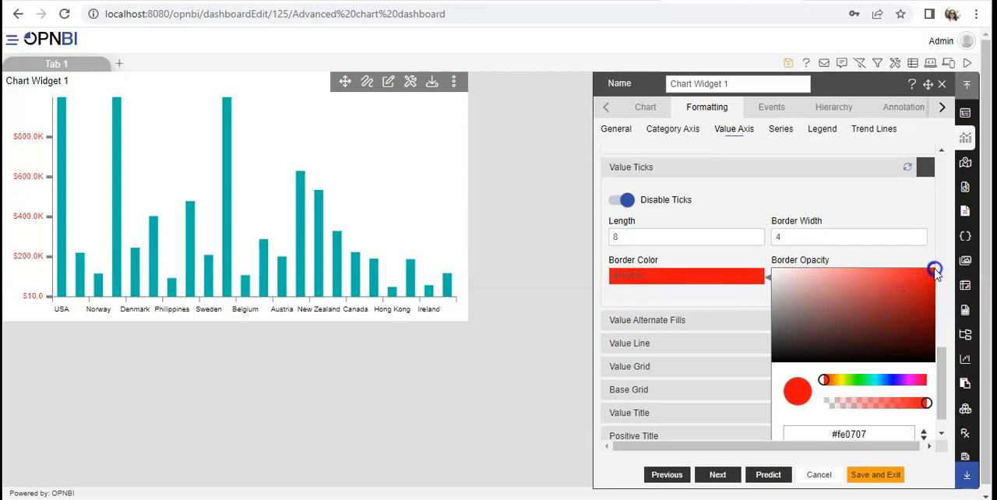
left_click(937, 274)
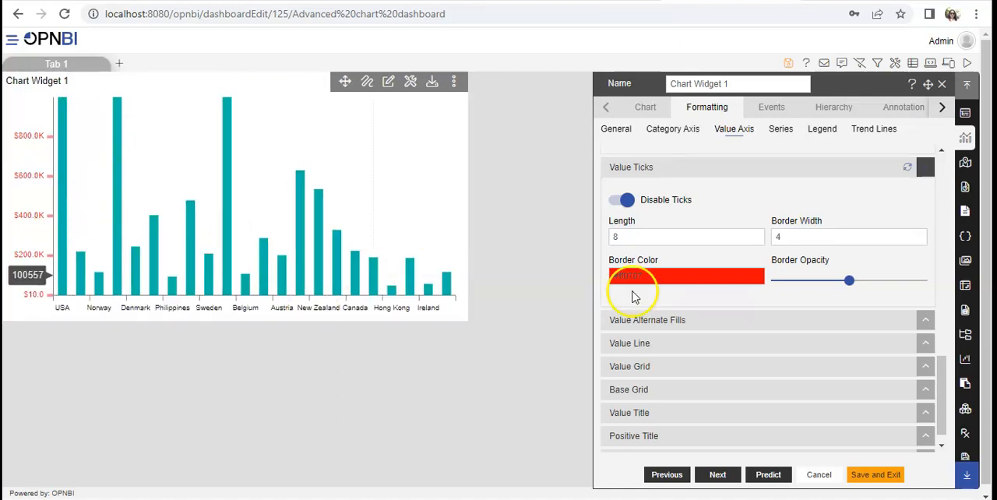
left_click_drag(848, 281, 910, 284)
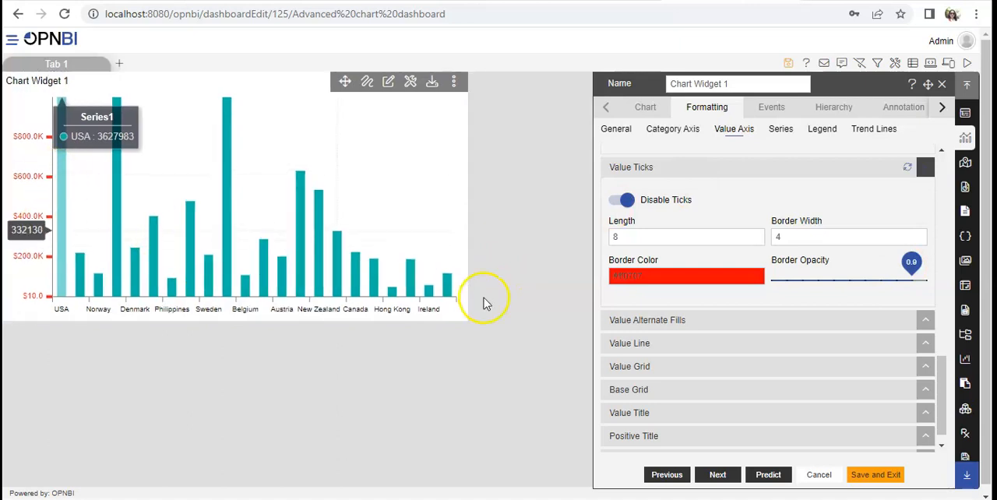
Step: Try disabling the value axis line, check the chart, and enable the line again
left_click(940, 448)
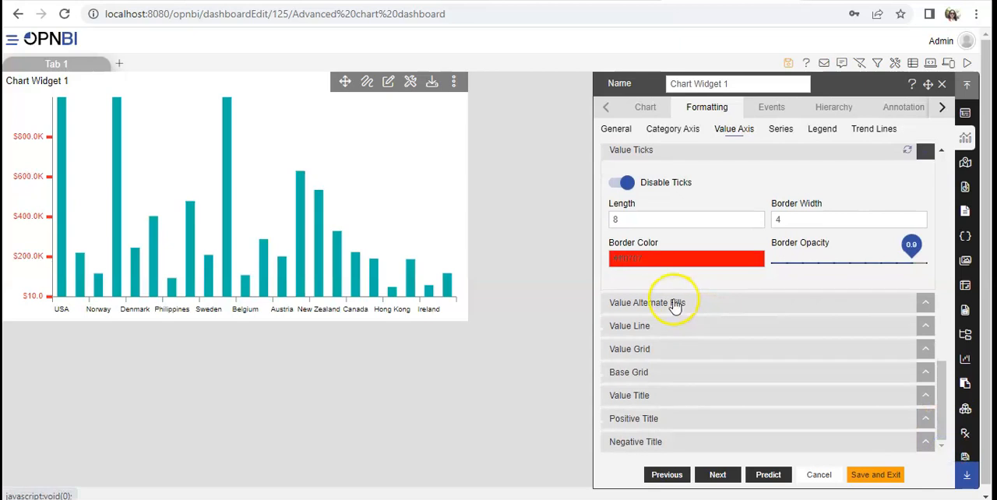
left_click(645, 327)
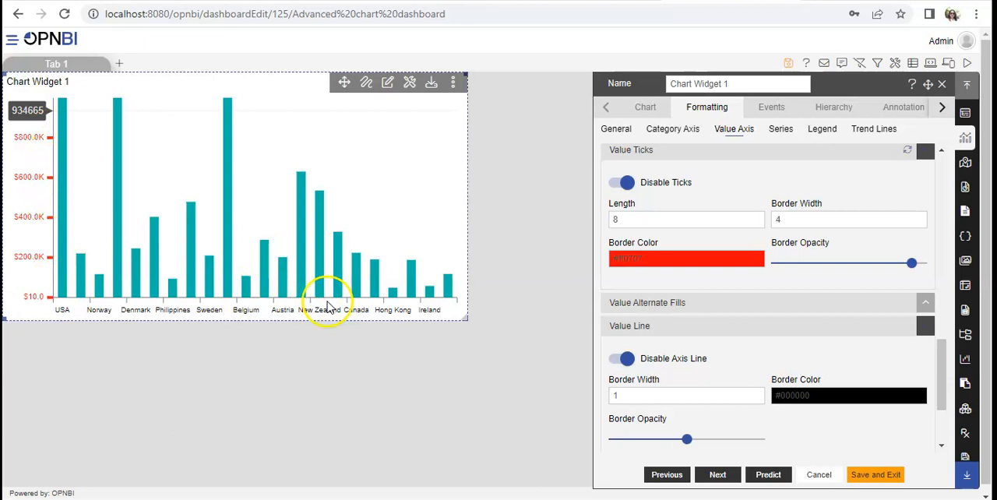
left_click(628, 359)
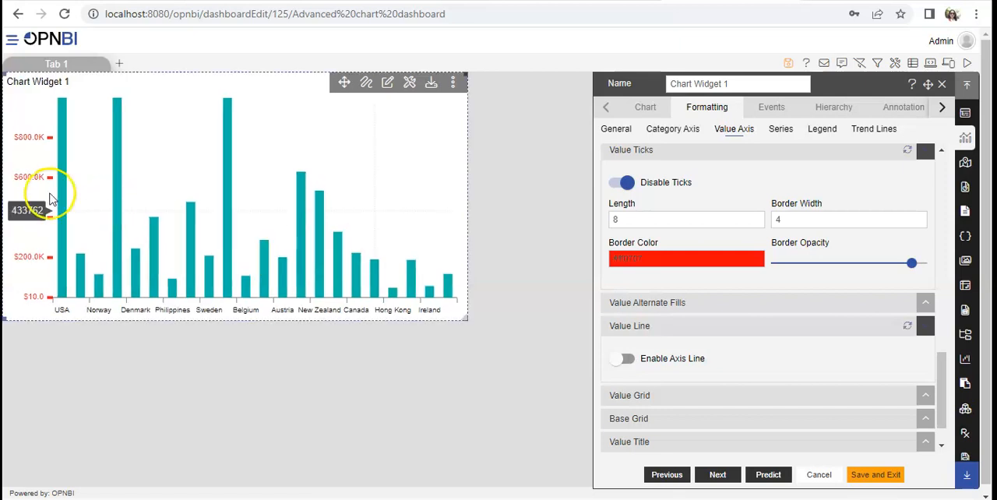
left_click(621, 359)
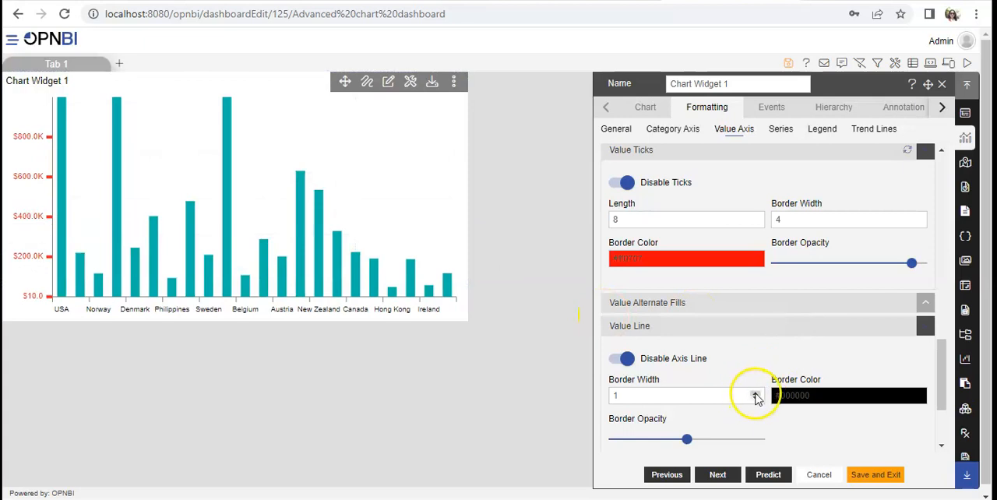
Step: Set the value axis line's border width to 4, keeping its border color black and border opacity at 0.5
left_click(756, 393)
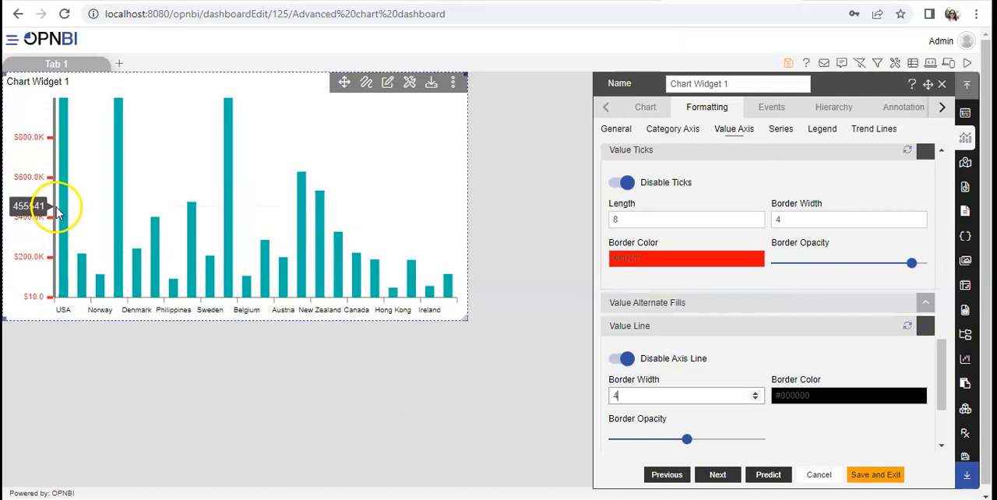
left_click(821, 397)
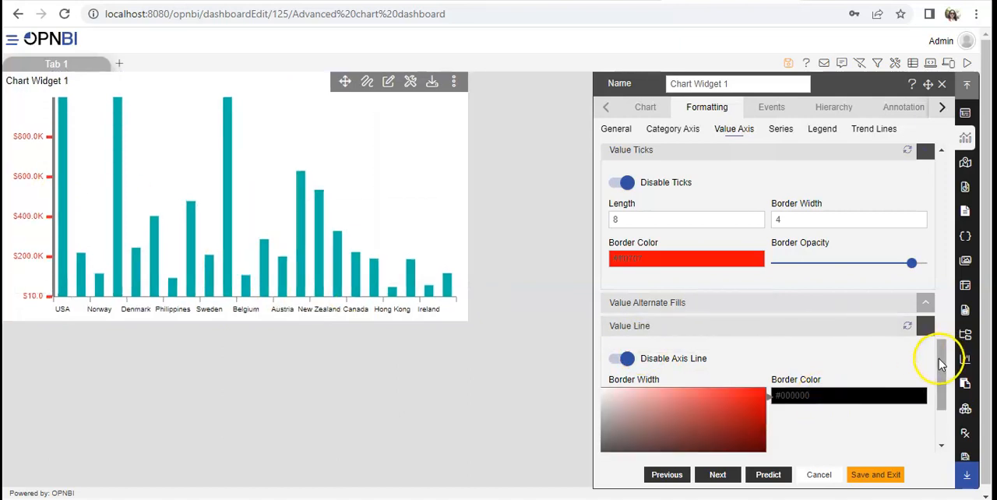
left_click_drag(938, 358, 937, 416)
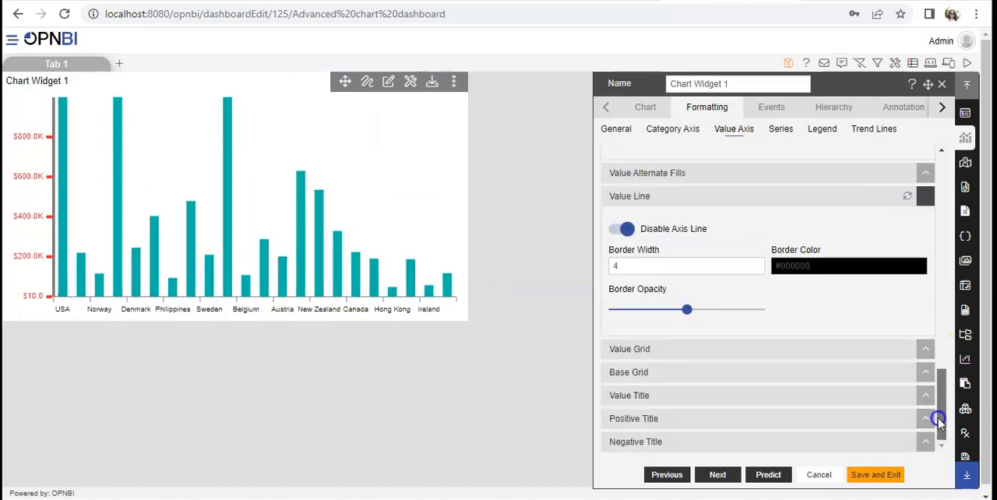
left_click(816, 264)
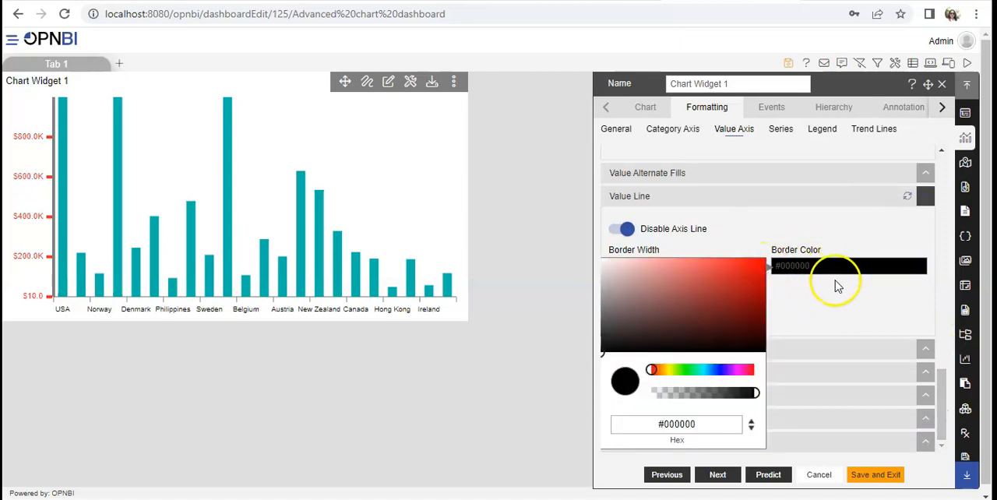
left_click(837, 282)
mouse_move(688, 308)
left_mouse_down()
mouse_move(725, 309)
mouse_move(688, 305)
left_mouse_up()
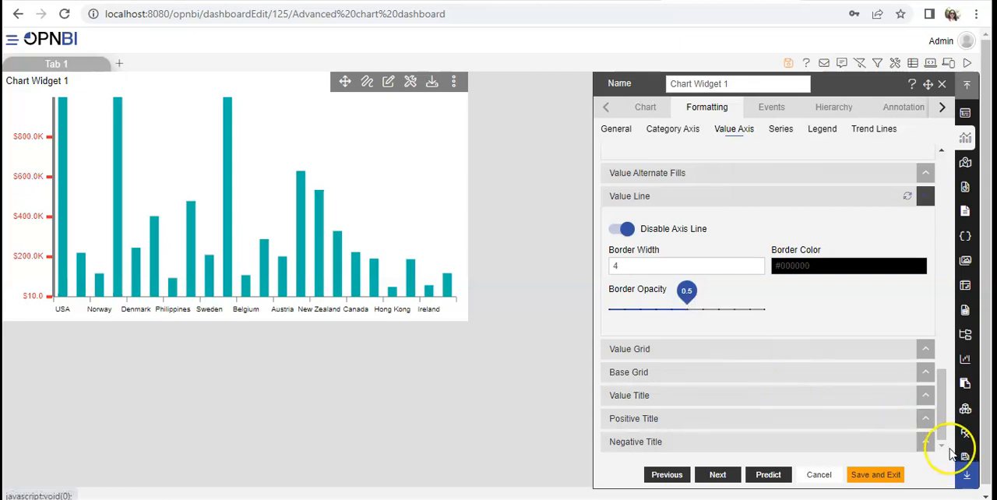
Step: Enable the value grid lines on the chart
left_click(732, 352)
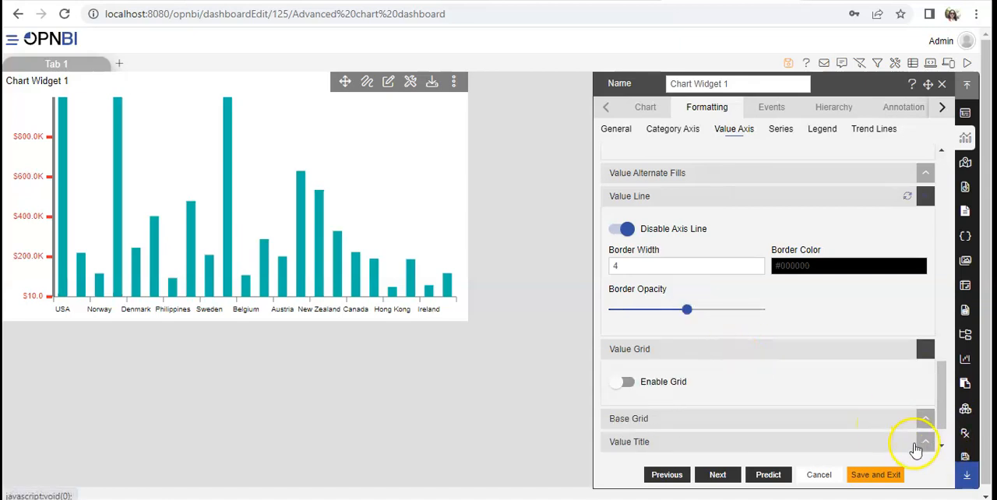
left_click(940, 446)
left_click(940, 446)
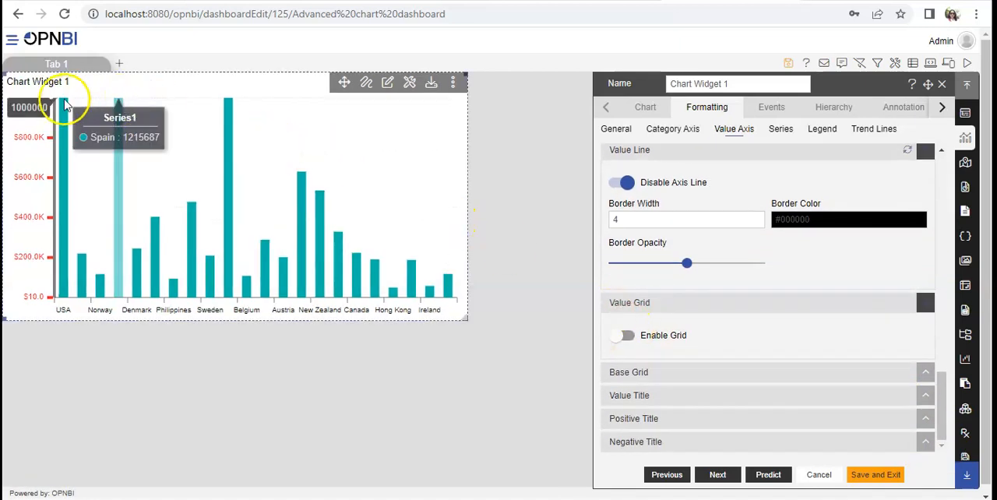
left_click(620, 336)
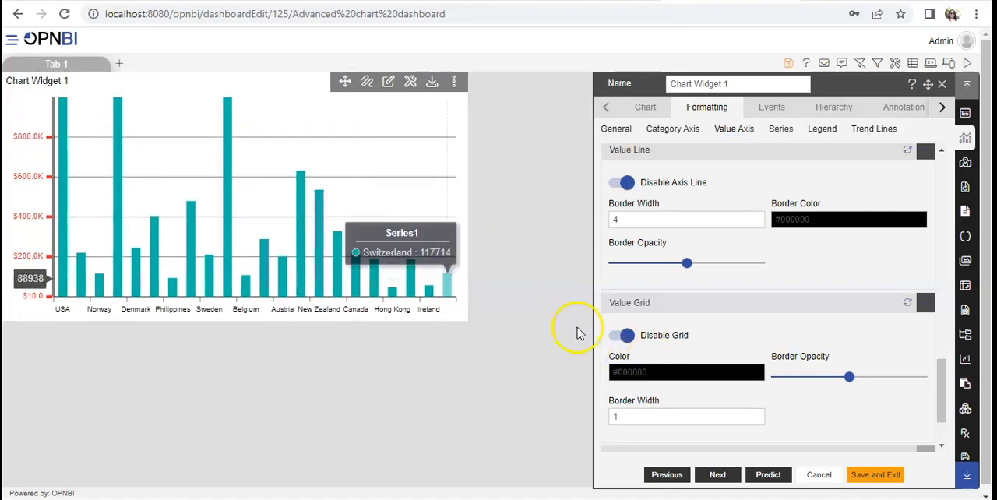
Step: Set the value grid's color to light gray #d1d1d1 and its border opacity to 0.4
left_click(675, 369)
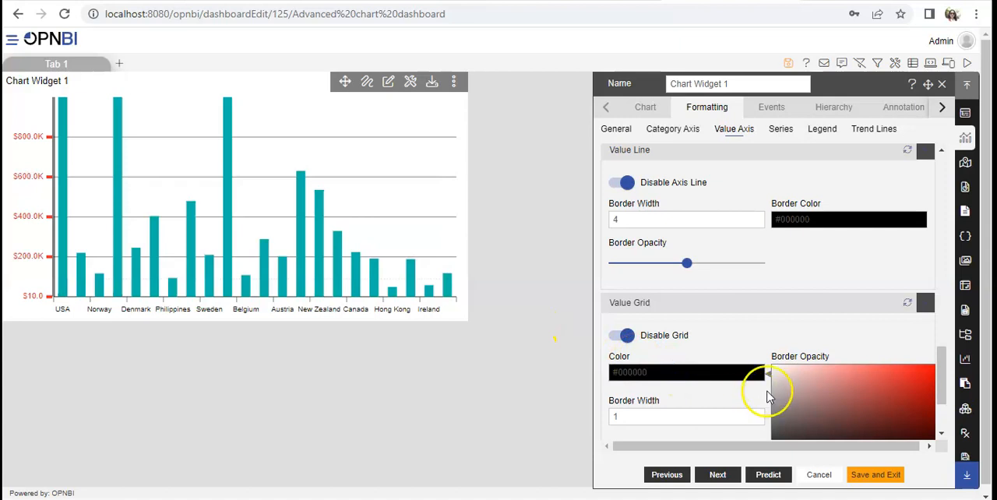
left_click_drag(942, 387, 941, 402)
left_click(696, 288)
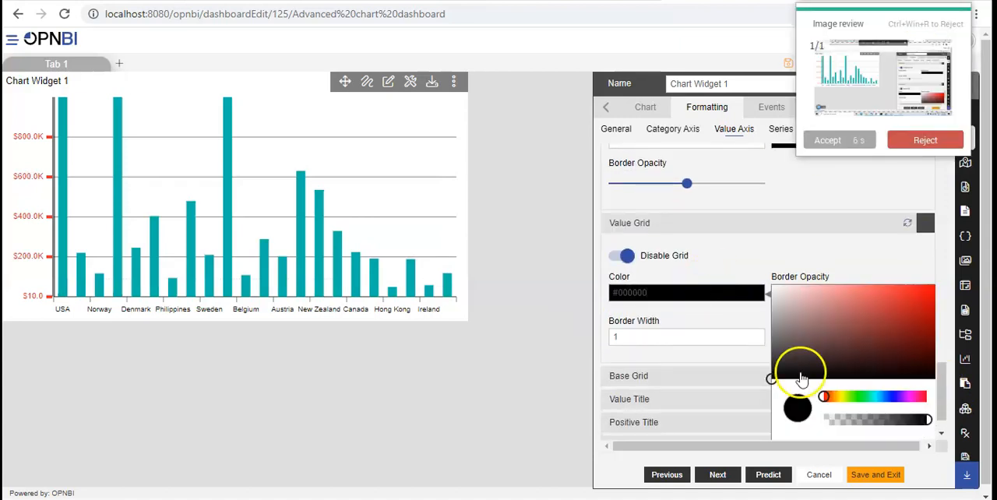
left_click_drag(776, 381, 772, 306)
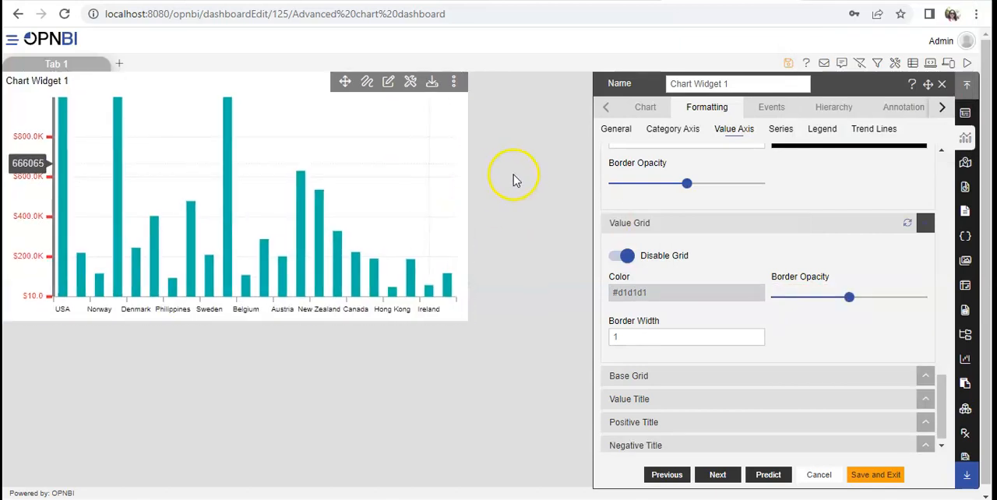
mouse_move(849, 297)
left_mouse_down()
mouse_move(901, 298)
mouse_move(836, 301)
left_mouse_up()
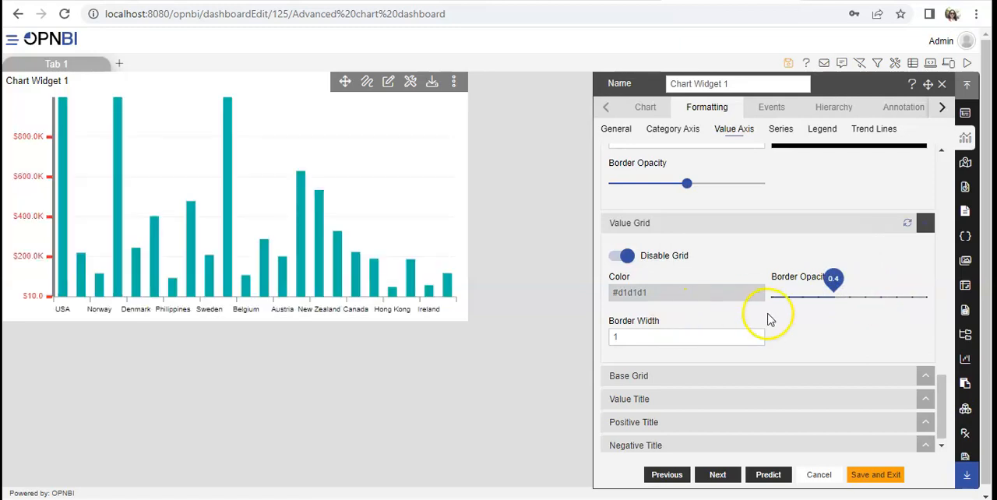
Step: Set the value grid's border width to 4
left_click(752, 335)
left_click(752, 335)
left_click(752, 335)
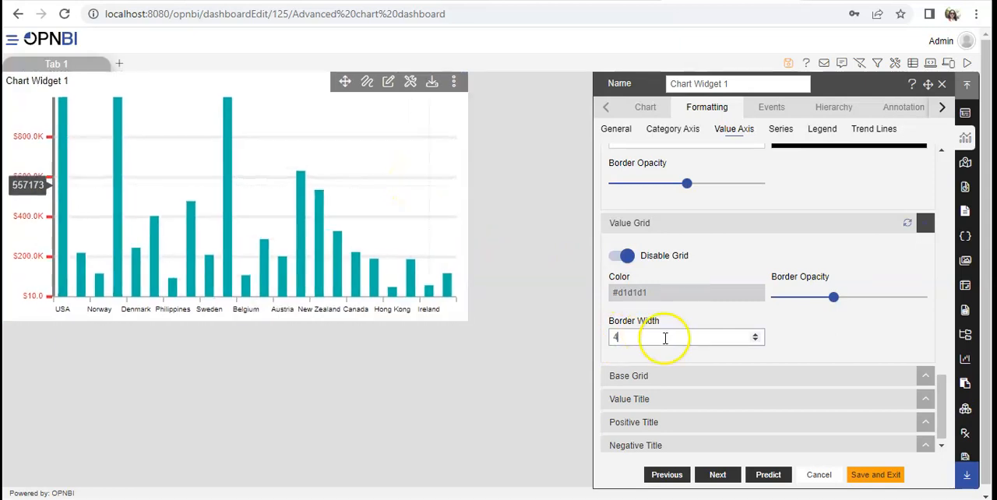
Step: Open the Value Title settings and enable the title on the value axis
left_click(942, 445)
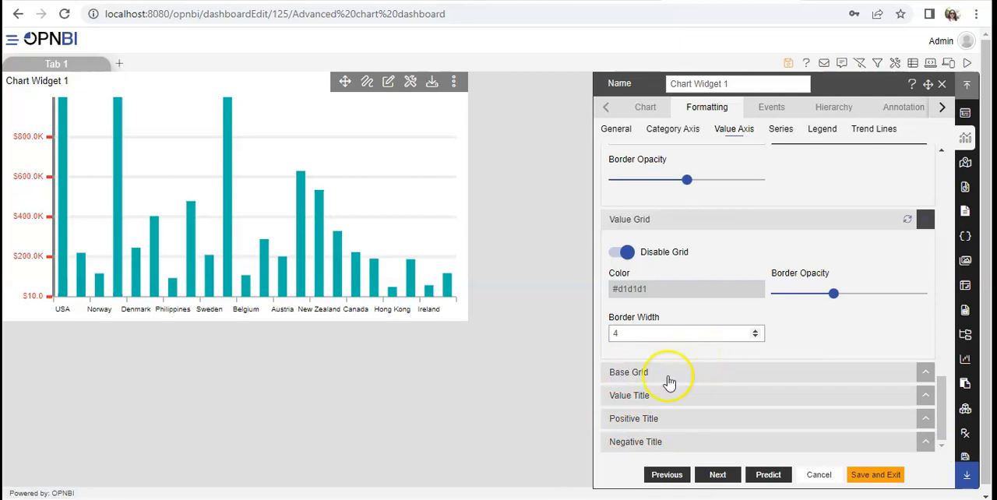
left_click(648, 399)
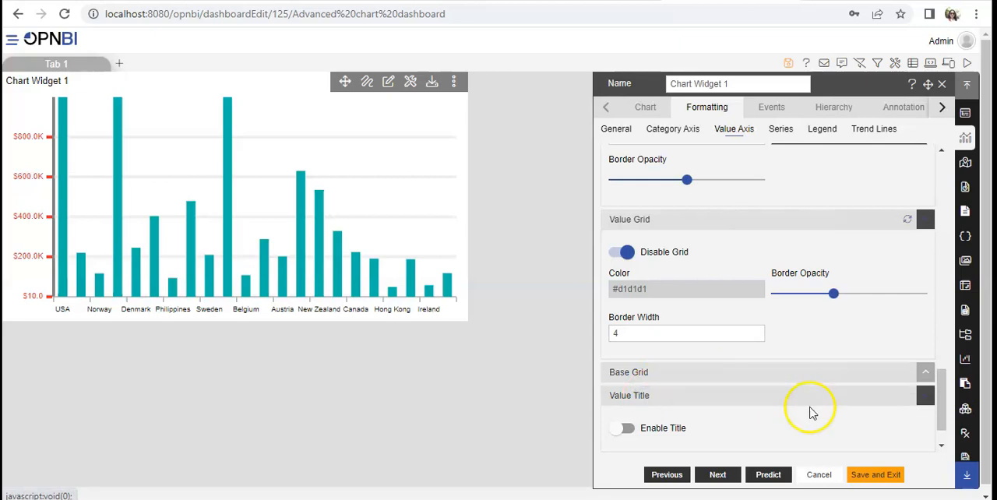
left_click(941, 444)
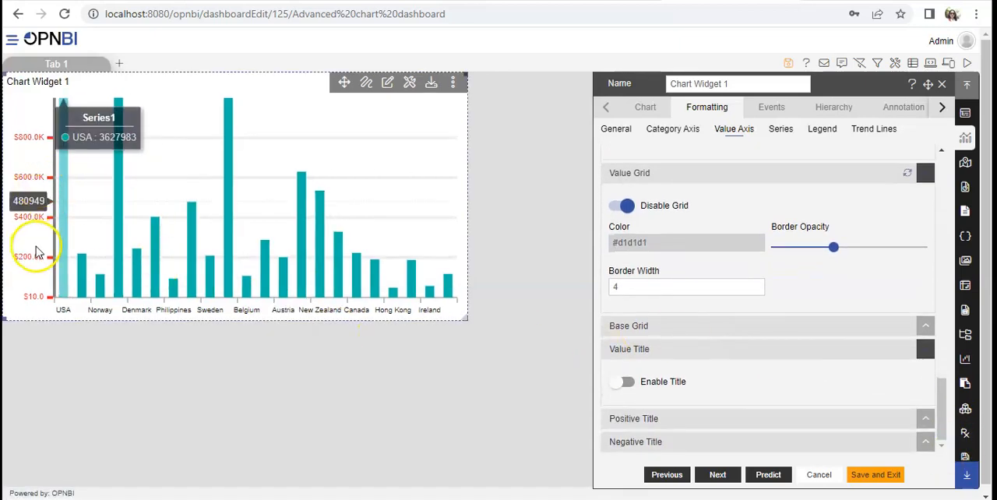
left_click(614, 382)
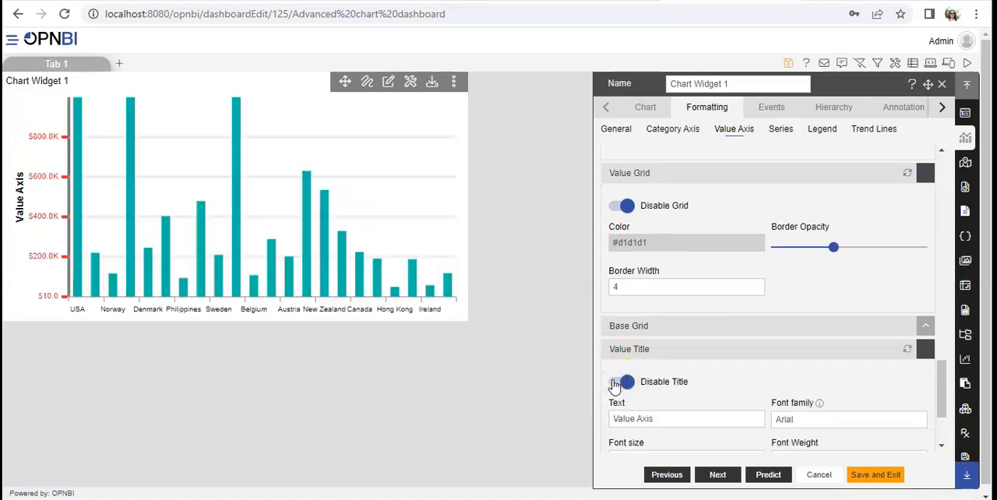
Step: Replace the value axis title text with "Sales value"
double_click(659, 420)
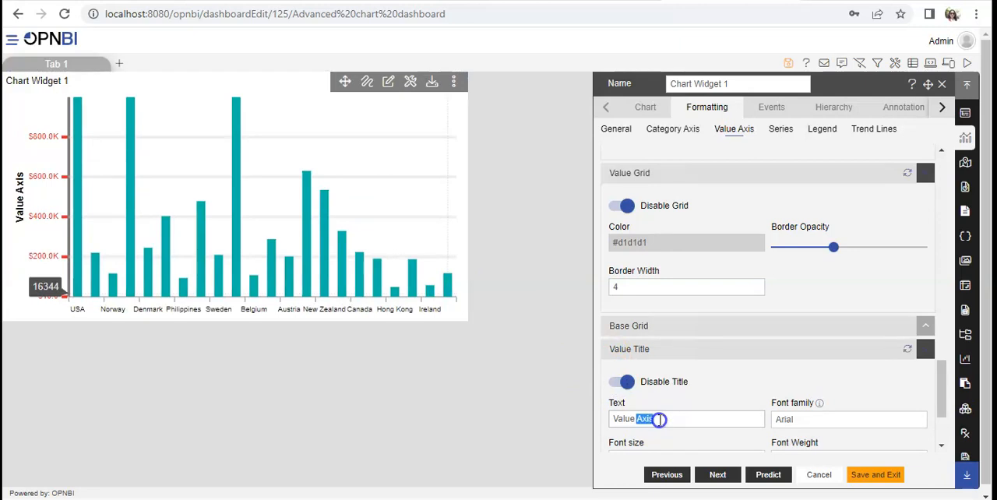
key("ctrl+a")
key("BackSpace")
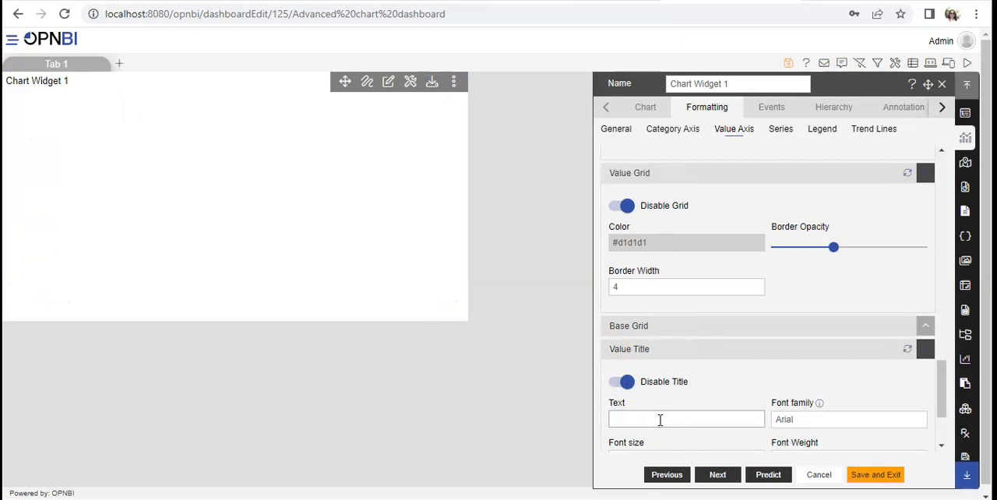
type("SAles")
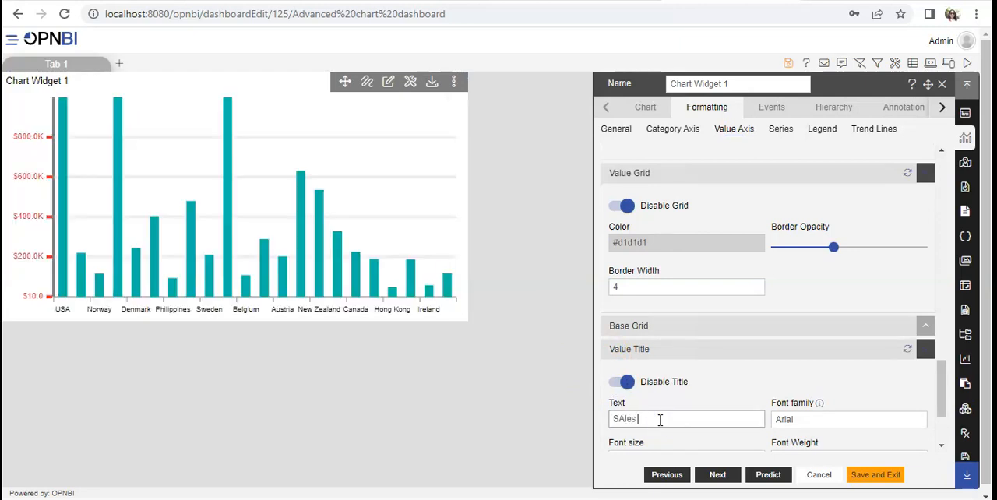
key("BackSpace")
key("BackSpace")
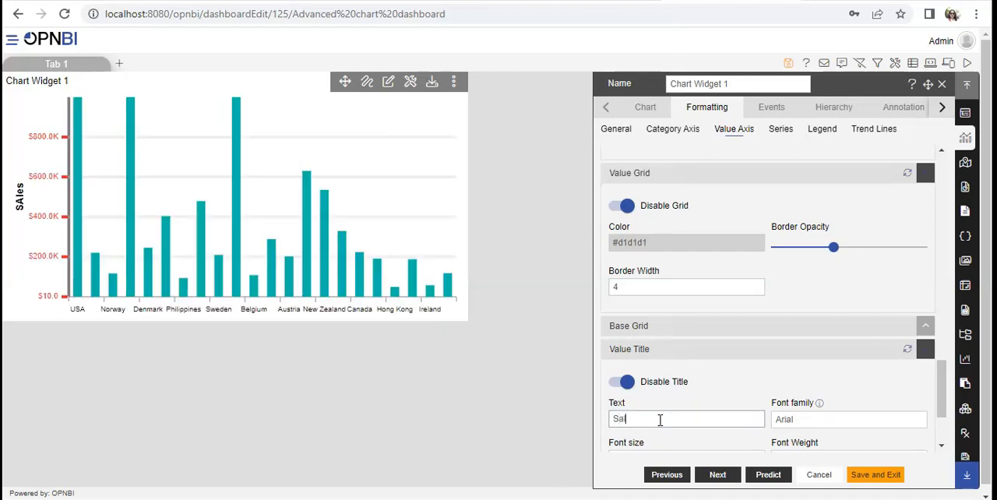
type("ales value")
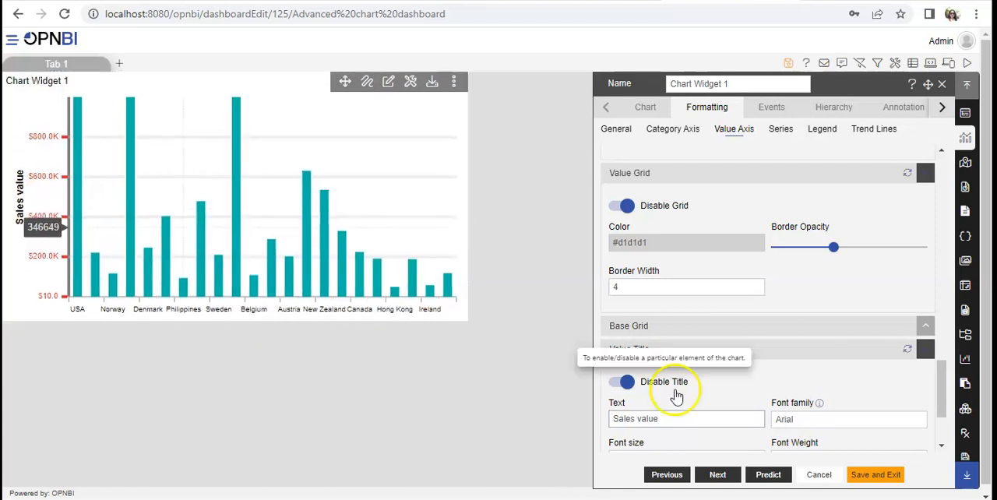
Step: Set the value title's font family to Tahoma and its font size to 16
left_click(942, 448)
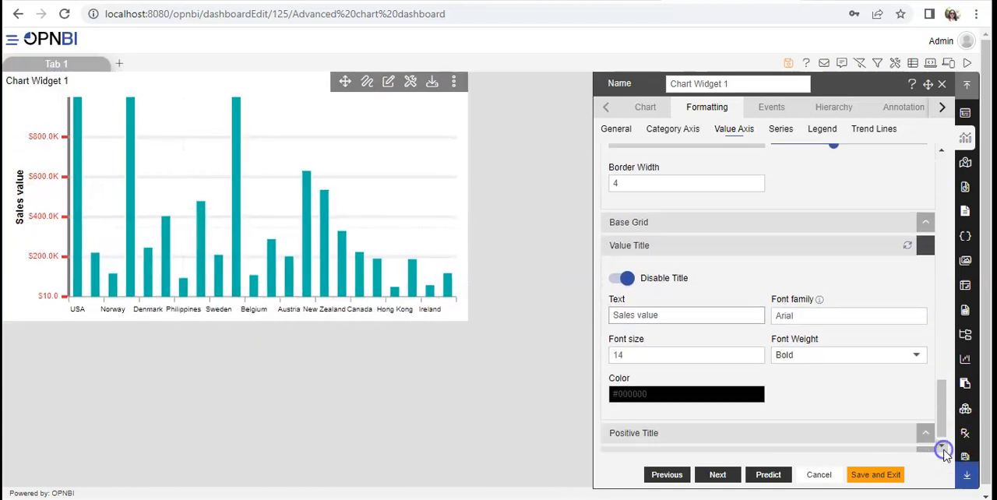
double_click(807, 303)
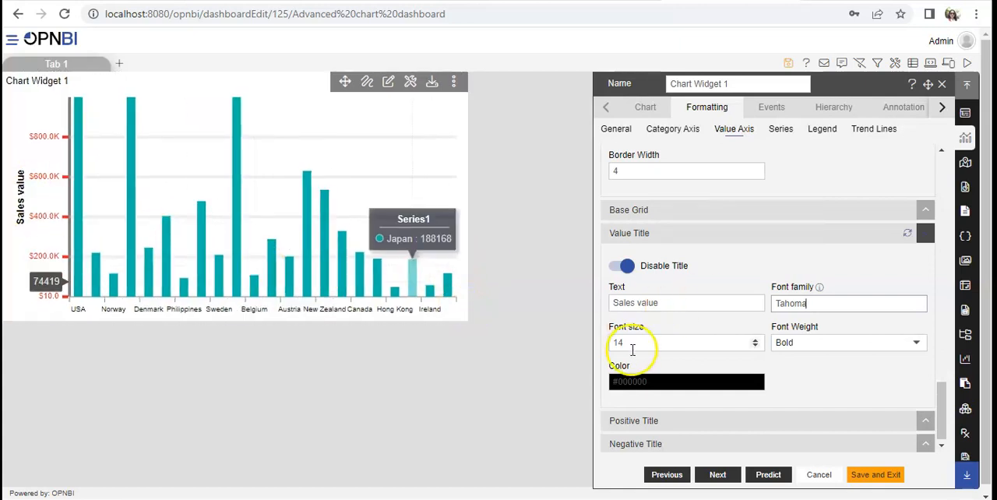
left_click(755, 340)
left_click(755, 341)
left_click(755, 340)
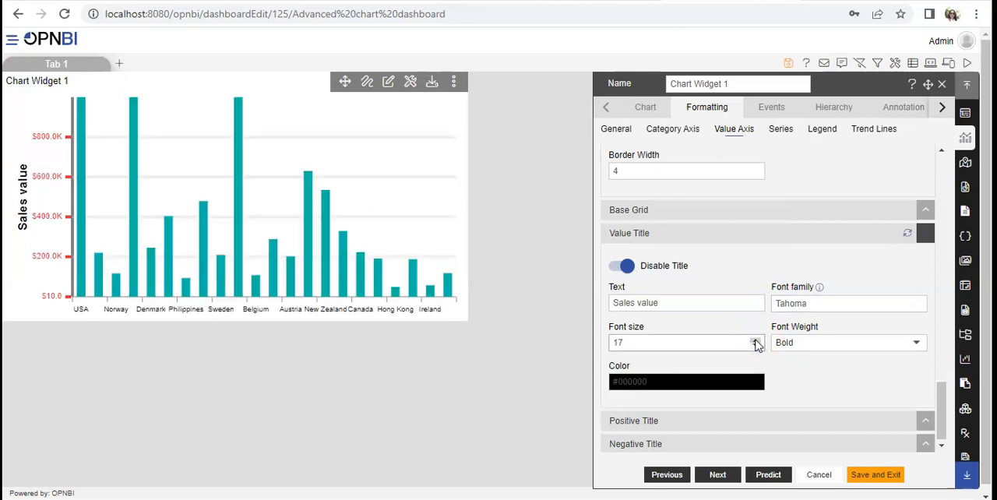
left_click(755, 346)
Step: Try the Normal and Bolder font weights on the value title, and set the weight to Lighter
left_click(834, 341)
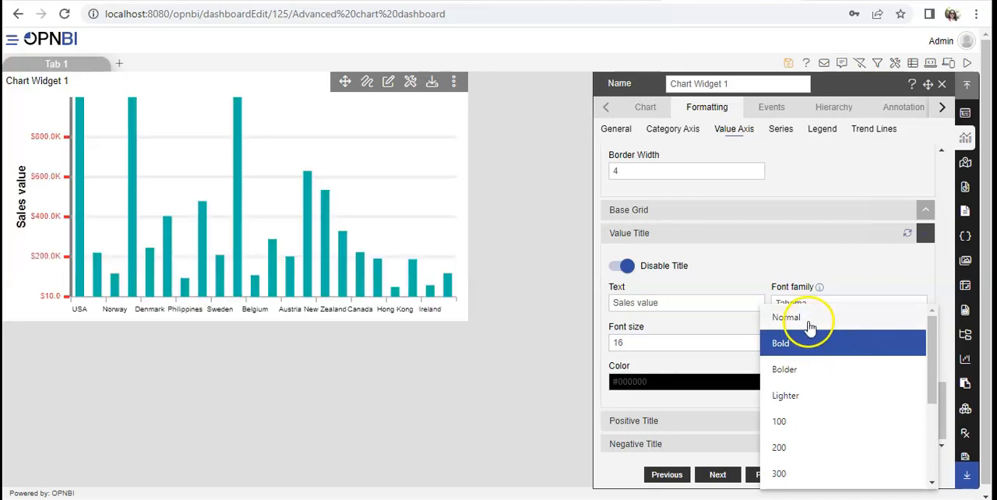
left_click(810, 321)
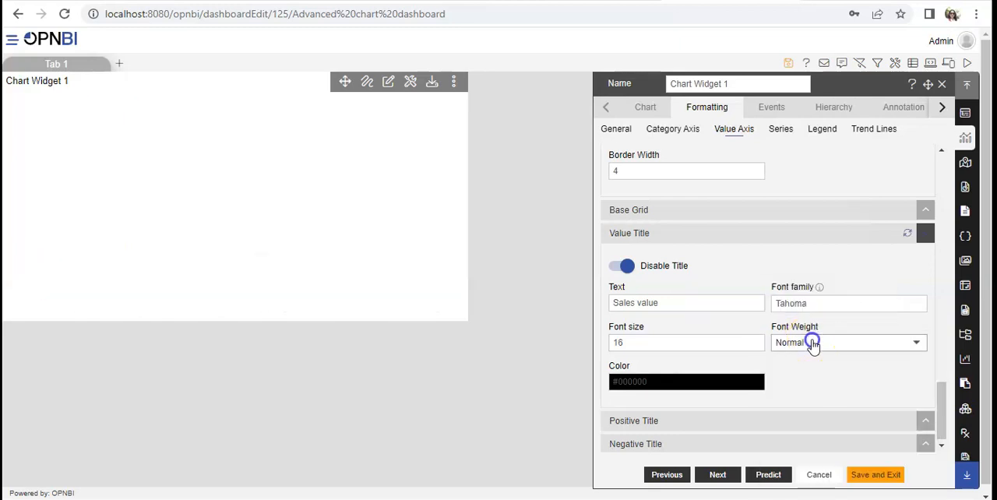
left_click(812, 344)
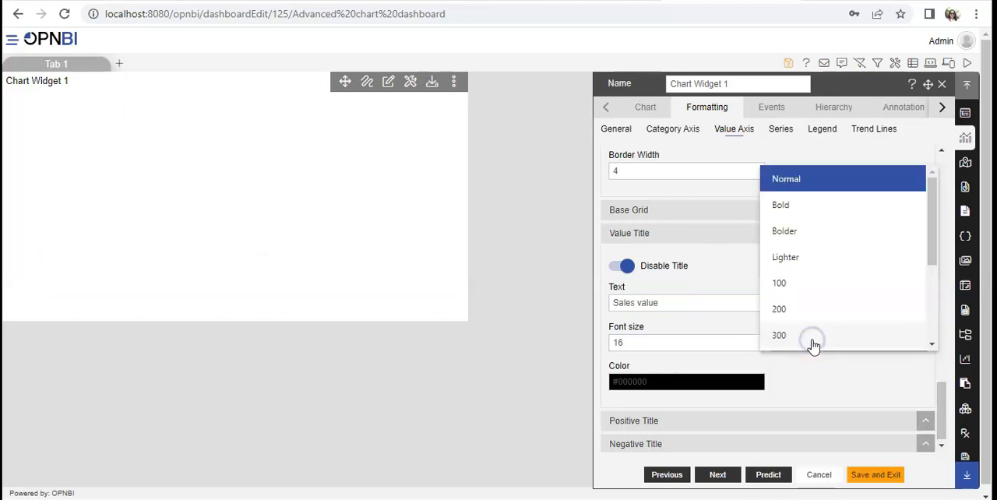
left_click(777, 231)
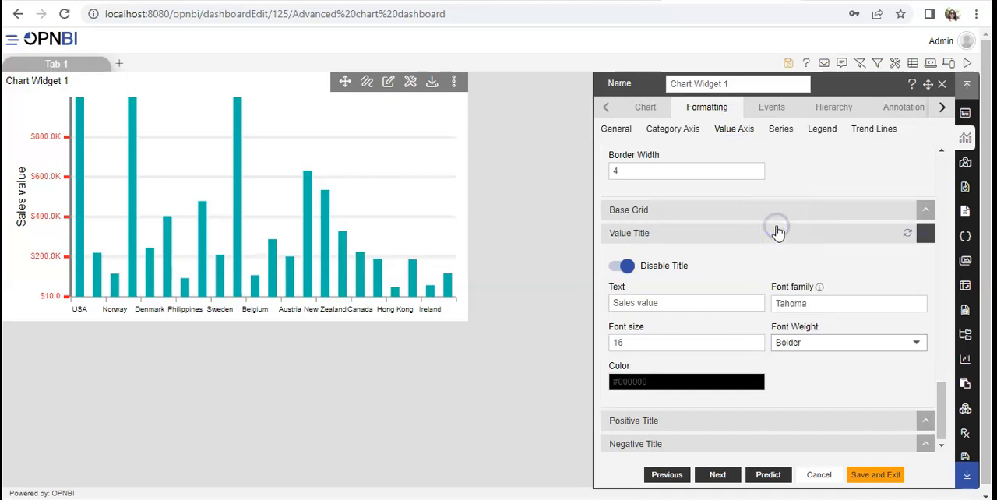
left_click(827, 343)
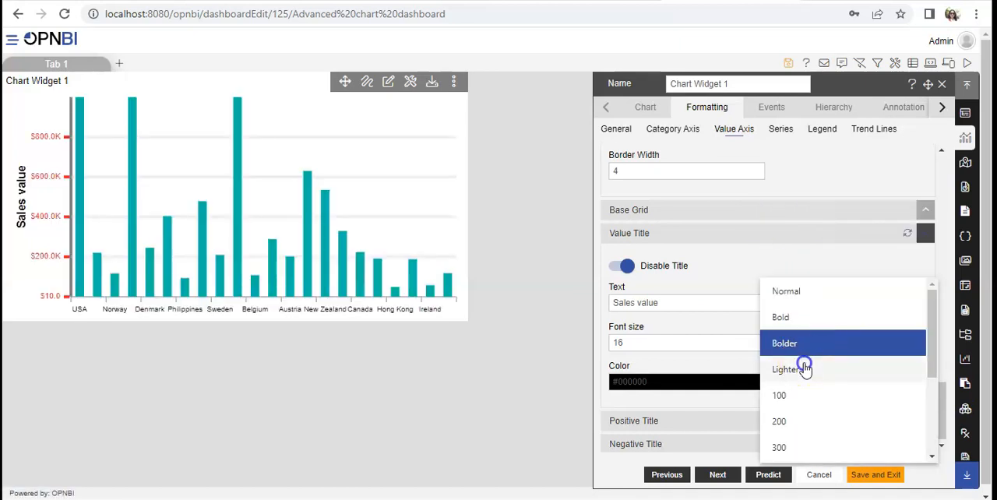
left_click(802, 369)
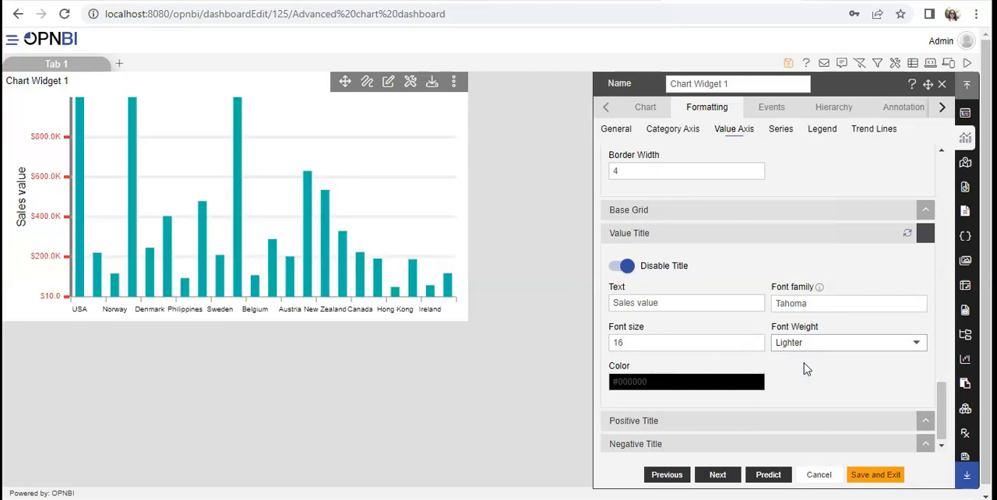
Step: Set the value title's color to light gray #cfcfcf, and save and exit the chart widget's settings
left_click(685, 383)
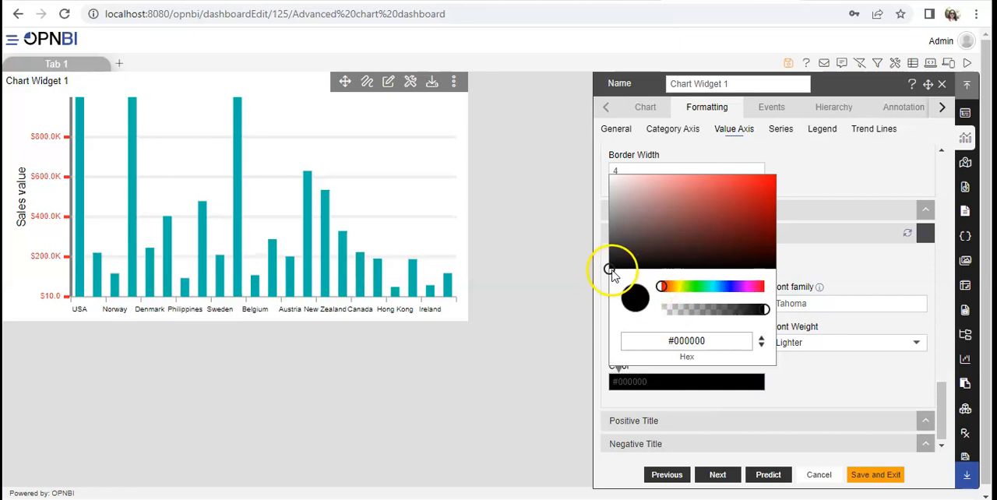
left_click_drag(609, 269, 608, 194)
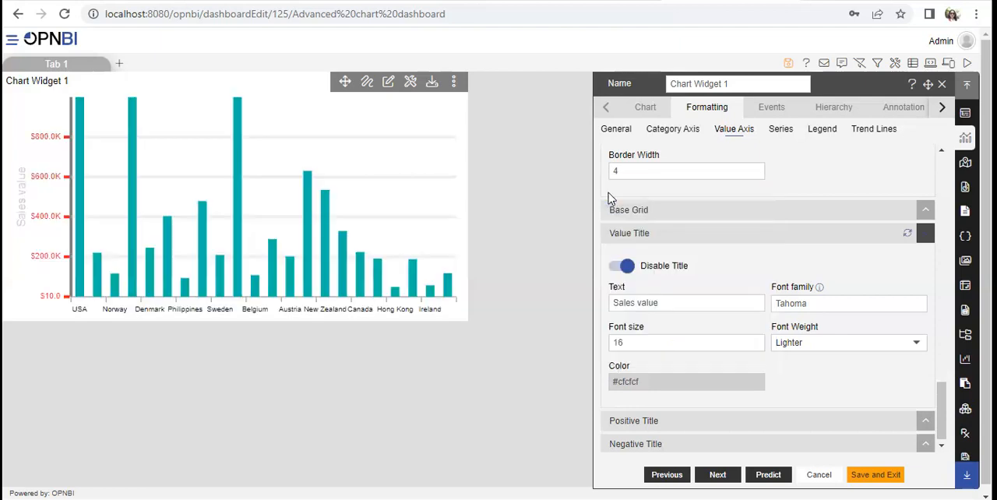
left_click(862, 476)
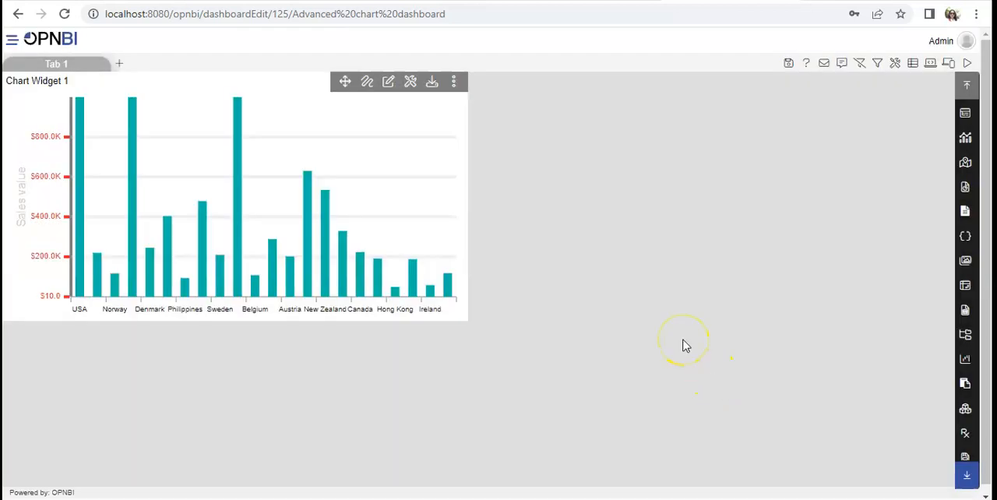